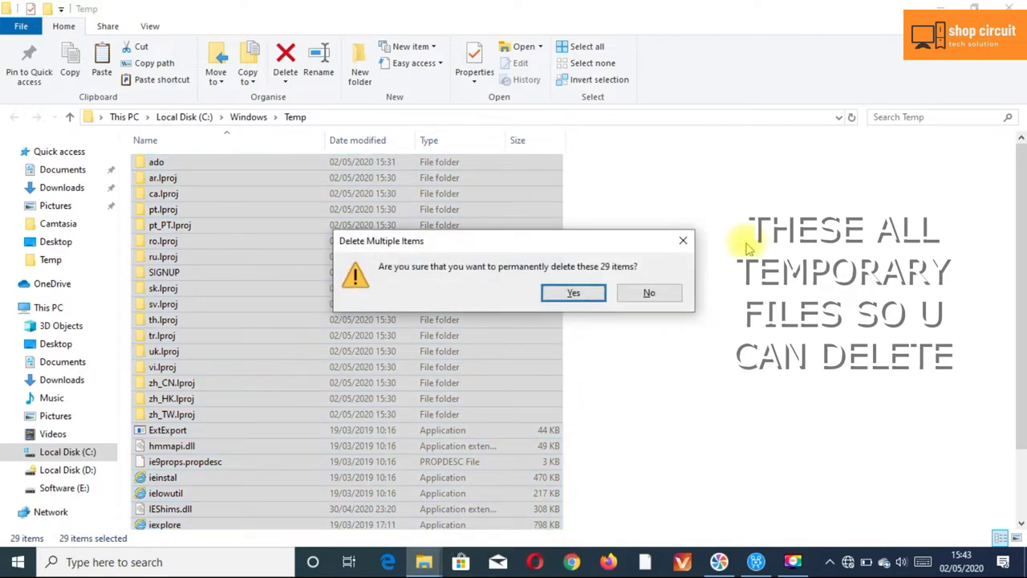
# Confirm the permanent deletion of all selected items in the Windows Temp folder and close the folder window.
pyautogui.press('Return')
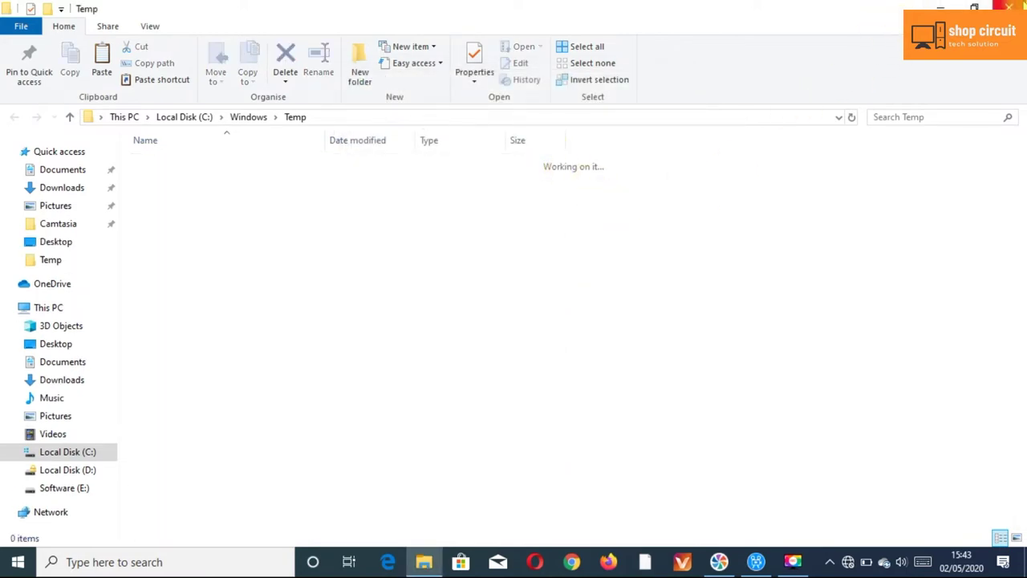
pyautogui.click(1009, 8)
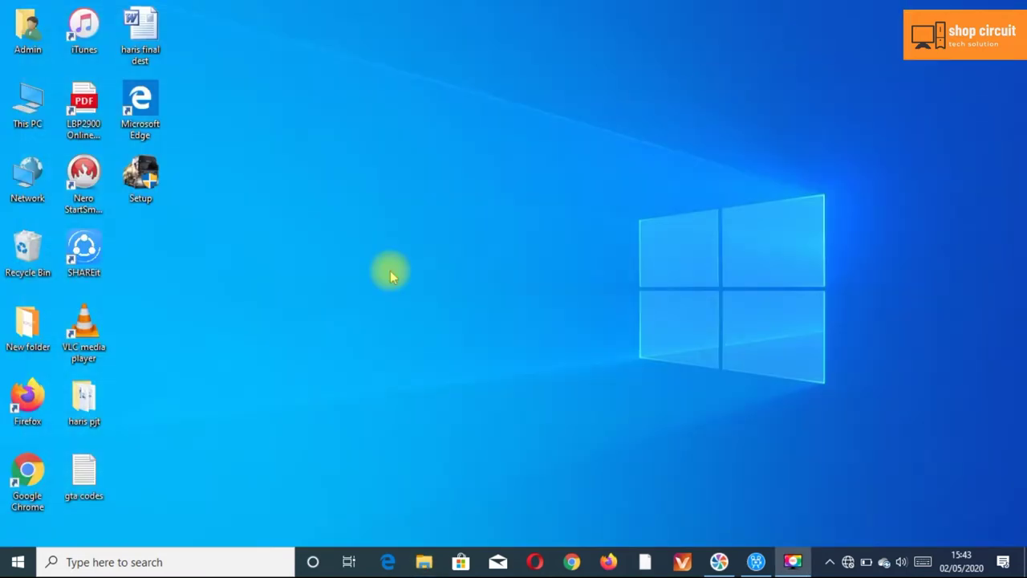
# Open the user profile's temporary files folder with the Run command %temp%.
pyautogui.press('super+r')
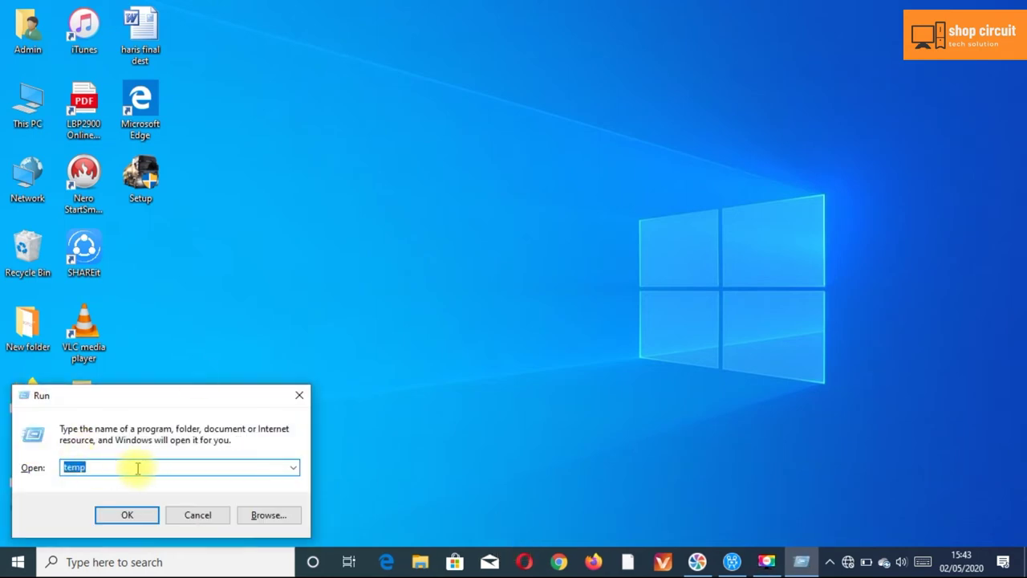
pyautogui.write('%temp%')
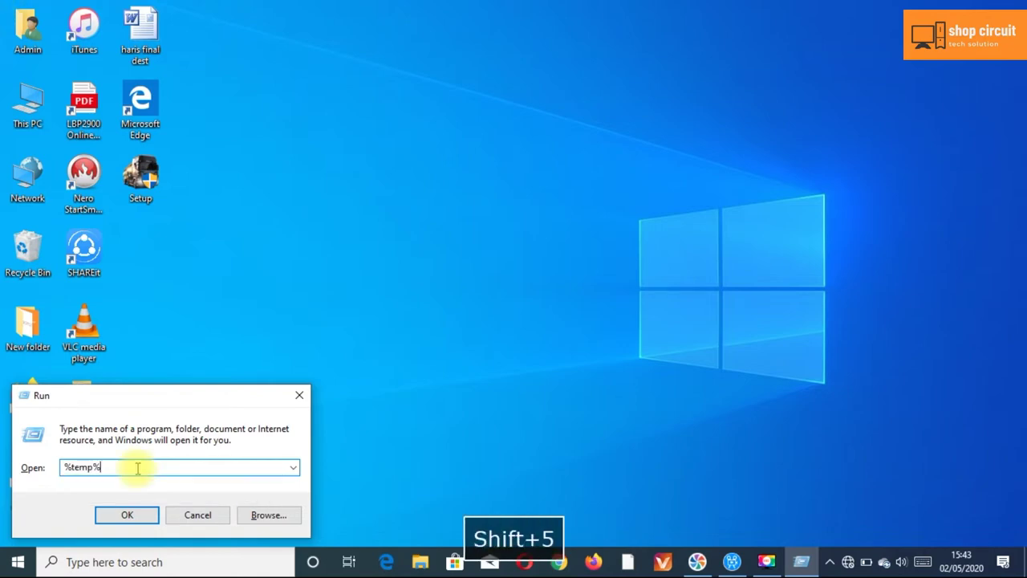
pyautogui.click(126, 515)
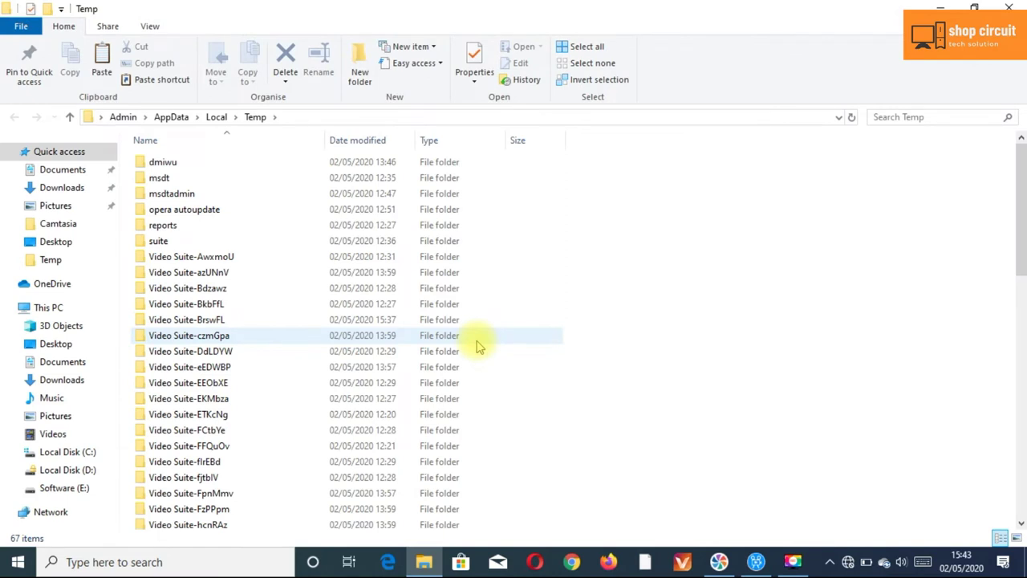
# Permanently delete everything in the user's Temp folder, granting administrator permission and skipping files in use, and close the folder.
pyautogui.hotkey('ctrl', 'a')
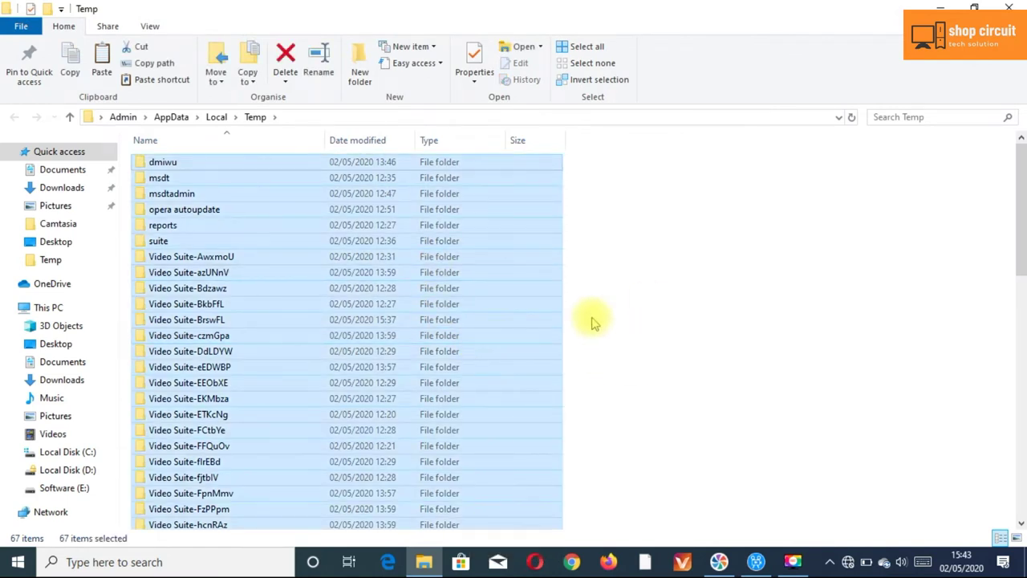
pyautogui.hotkey('shift', 'Delete')
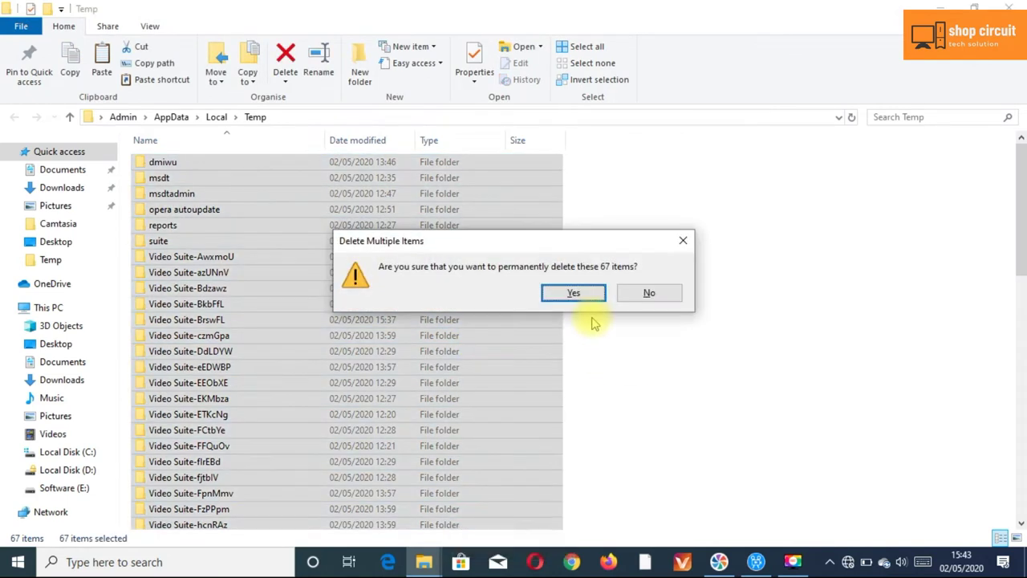
pyautogui.press('Return')
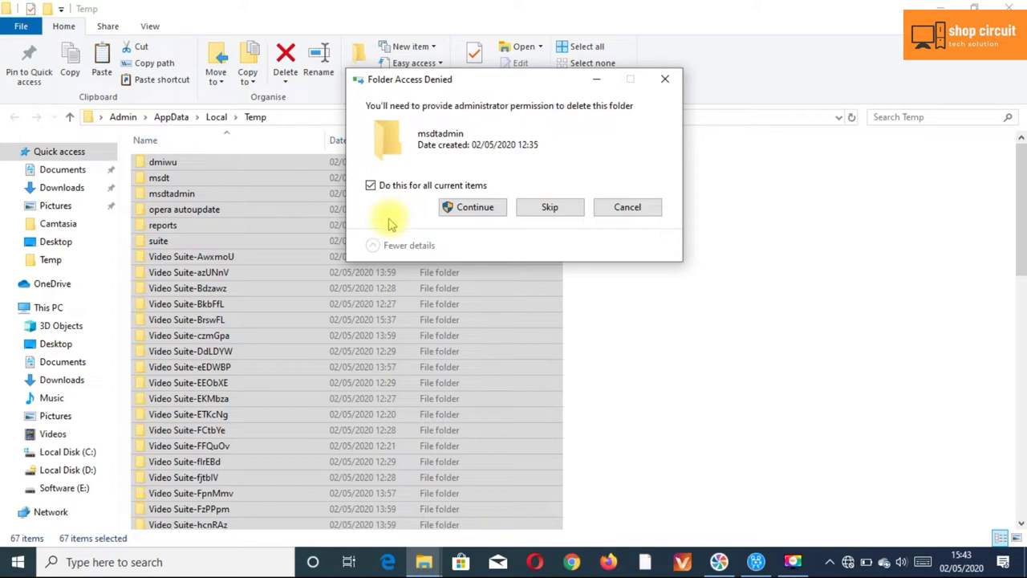
pyautogui.click(370, 185)
pyautogui.click(370, 184)
pyautogui.click(473, 208)
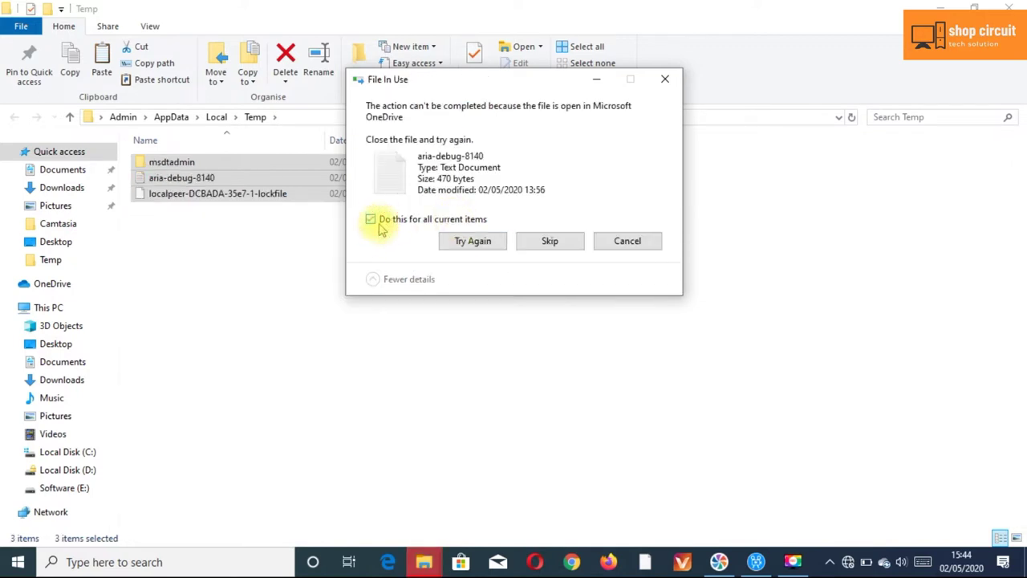
pyautogui.click(550, 241)
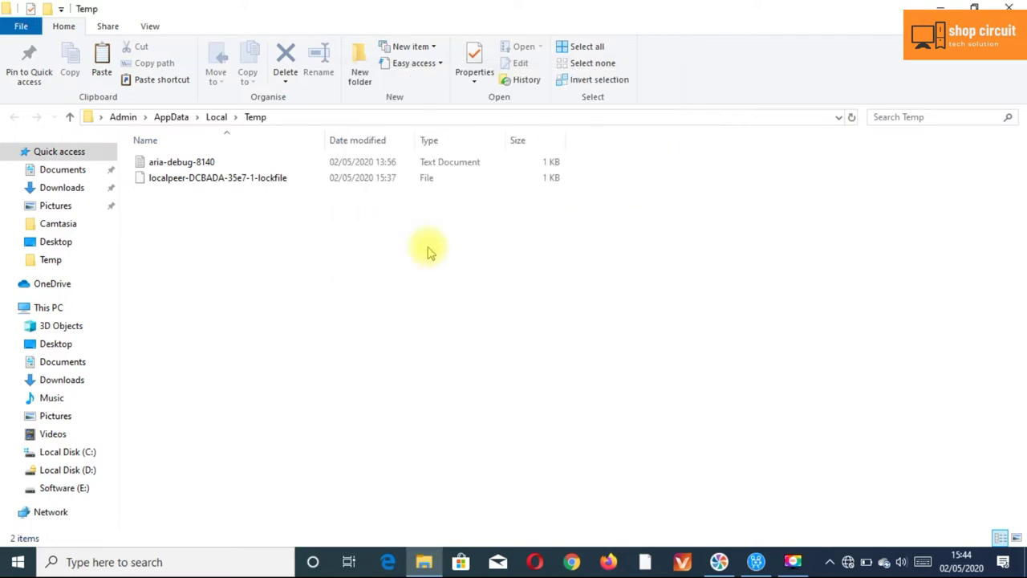
pyautogui.click(1021, 7)
# Open the Windows Prefetch folder with the Run command prefetch.
pyautogui.press('super+r')
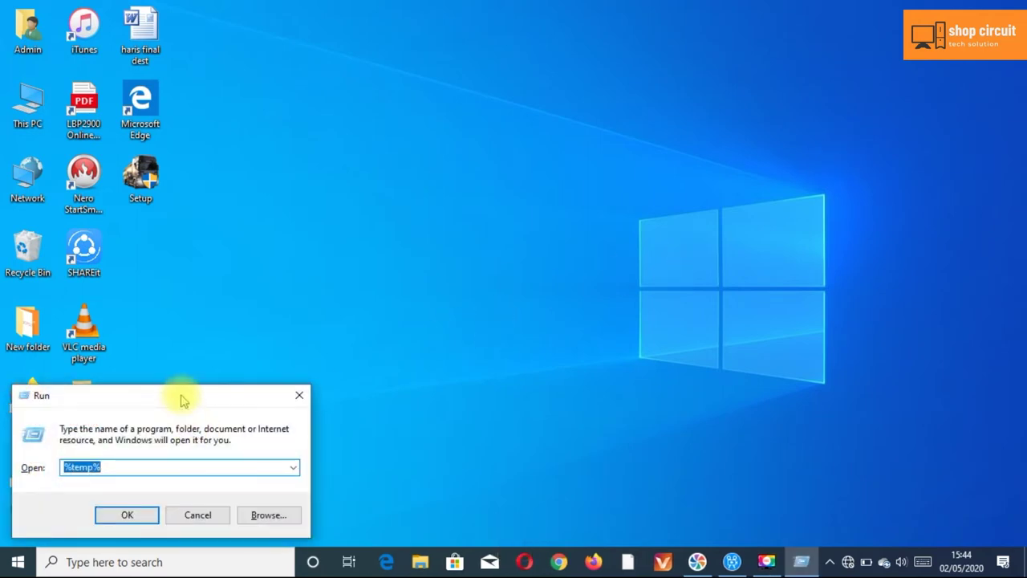
pyautogui.write('prefetch')
pyautogui.press('Return')
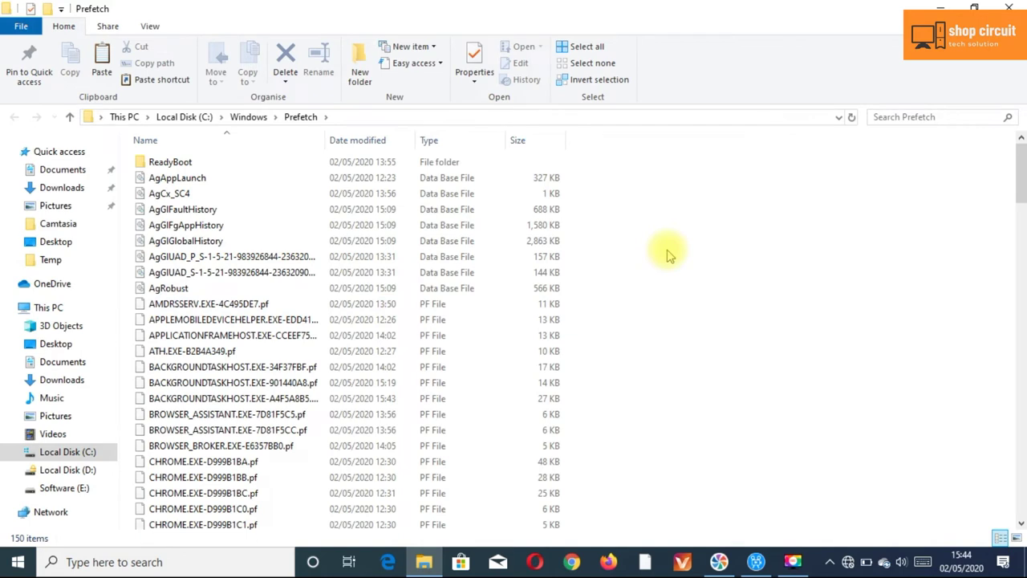
# Permanently delete all items in the Prefetch folder, skipping any file in use, and close the folder.
pyautogui.hotkey('ctrl', 'a')
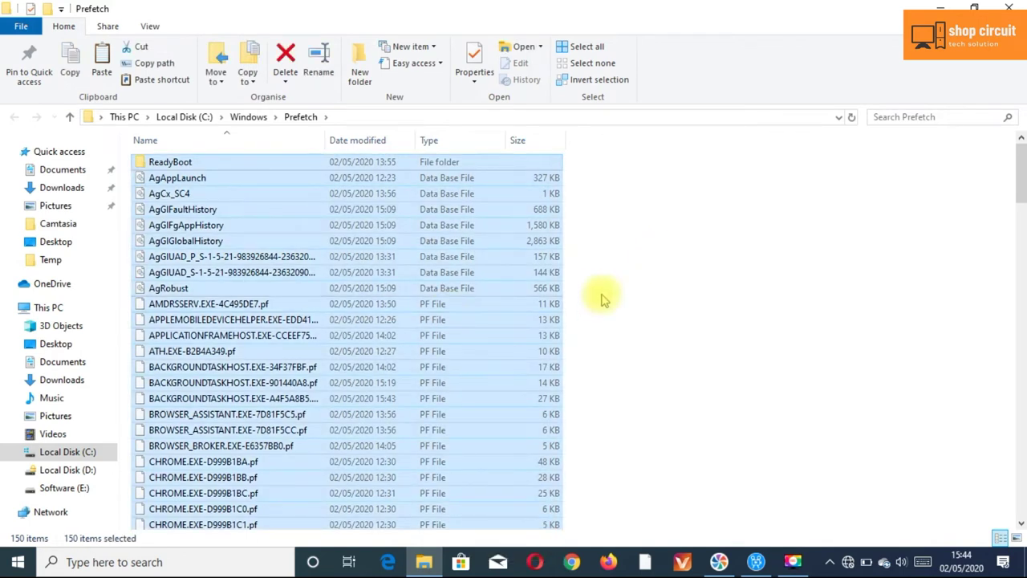
pyautogui.hotkey('shift', 'Delete')
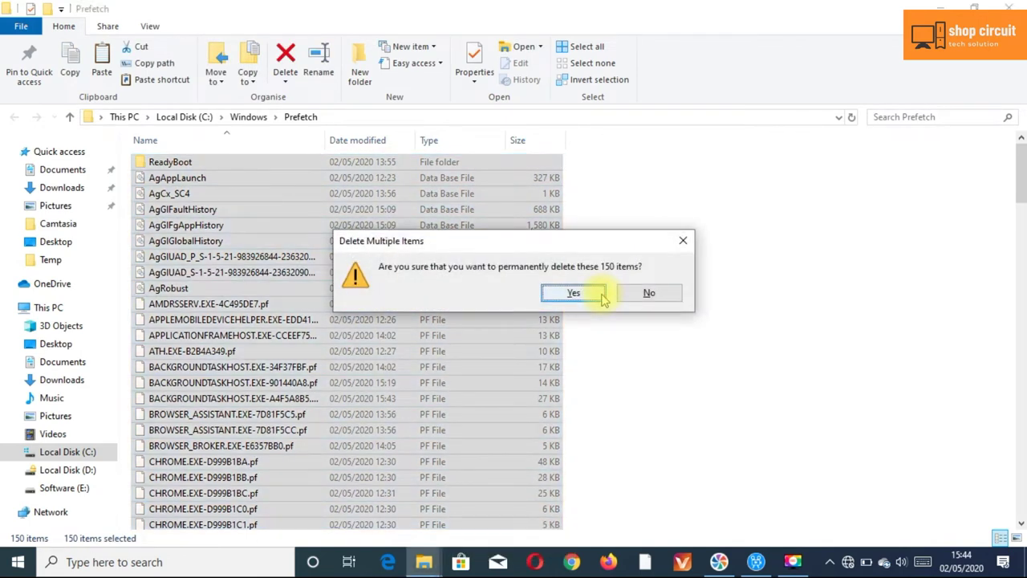
pyautogui.press('Return')
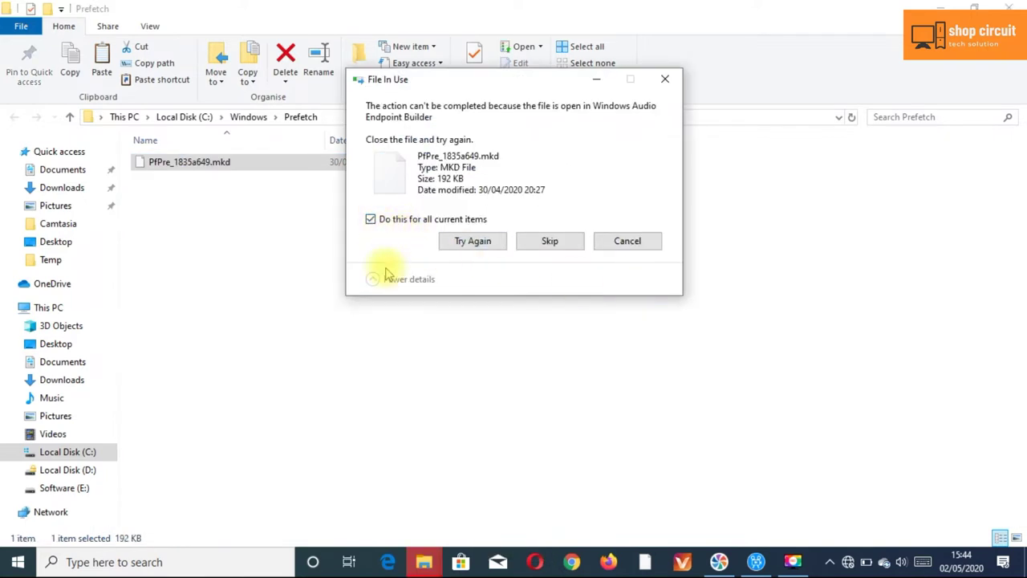
pyautogui.click(547, 240)
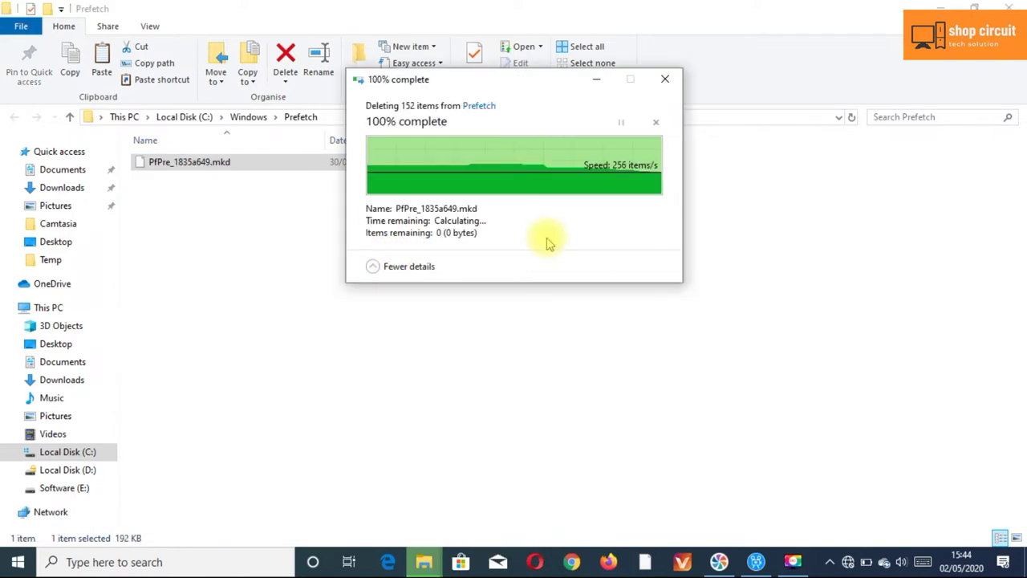
pyautogui.click(722, 257)
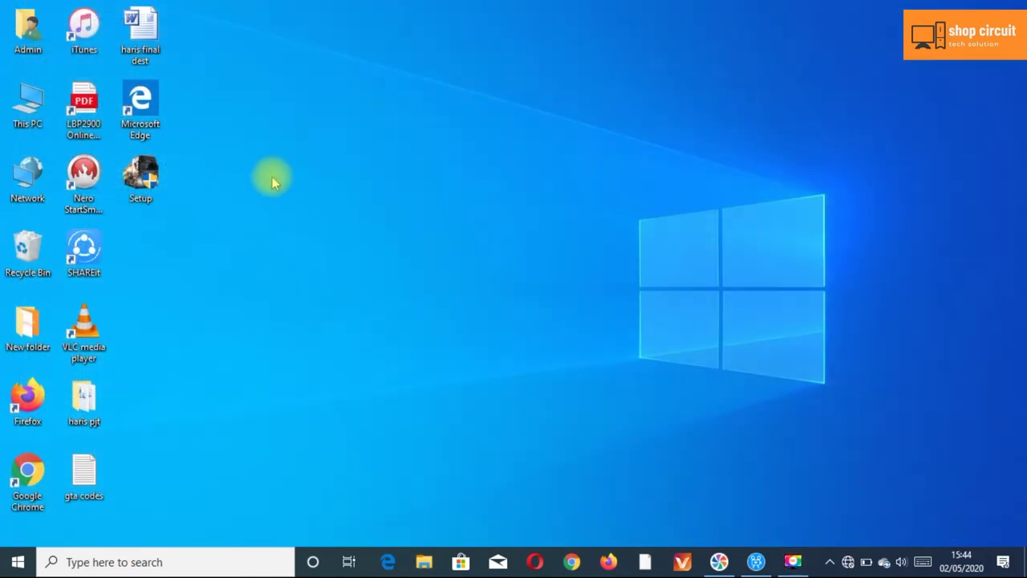
# Open This PC from the desktop and bring up the properties of Local Disk (C:).
pyautogui.doubleClick(34, 95)
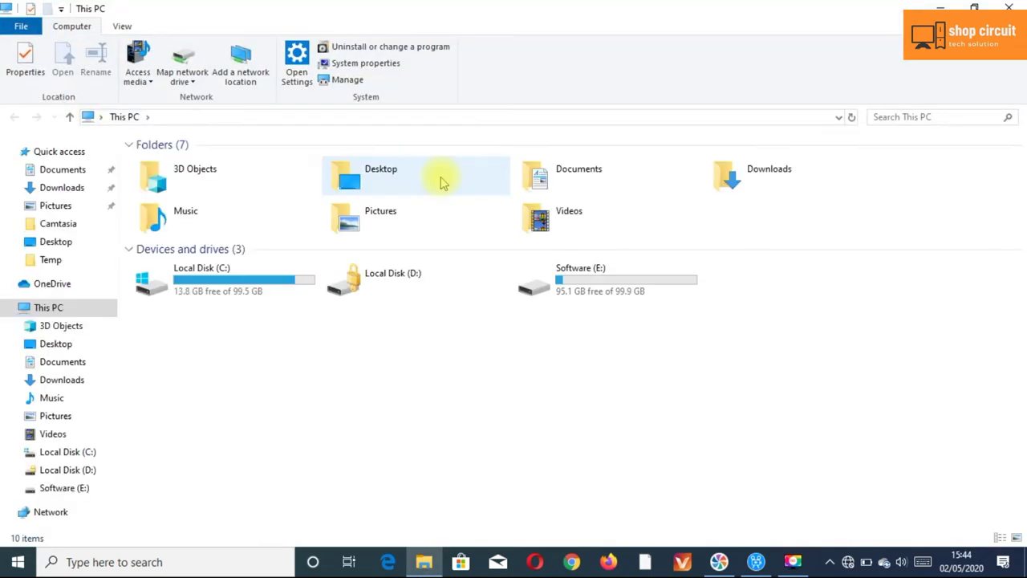
pyautogui.click(218, 279)
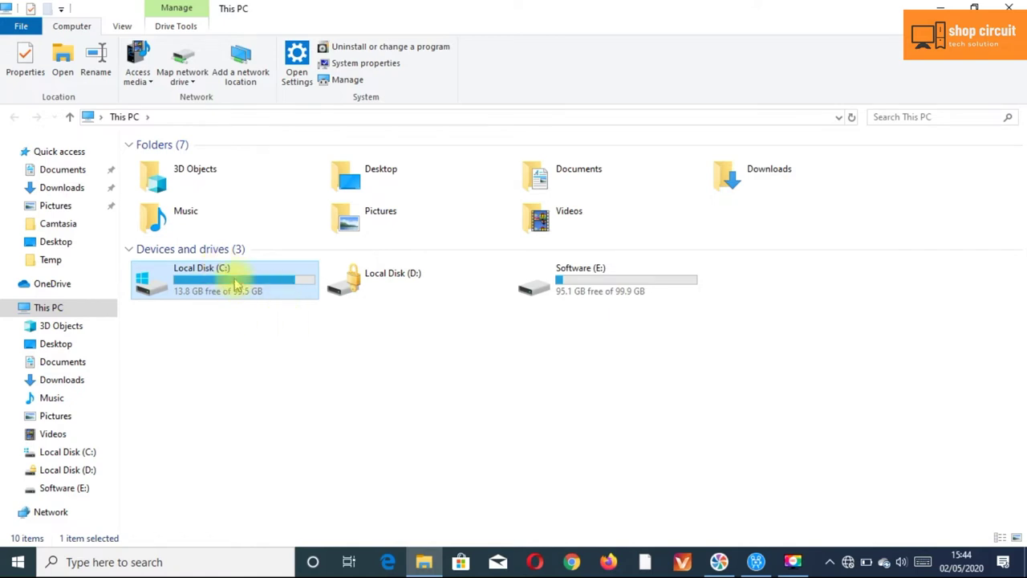
pyautogui.click(231, 278)
pyautogui.rightClick(231, 278)
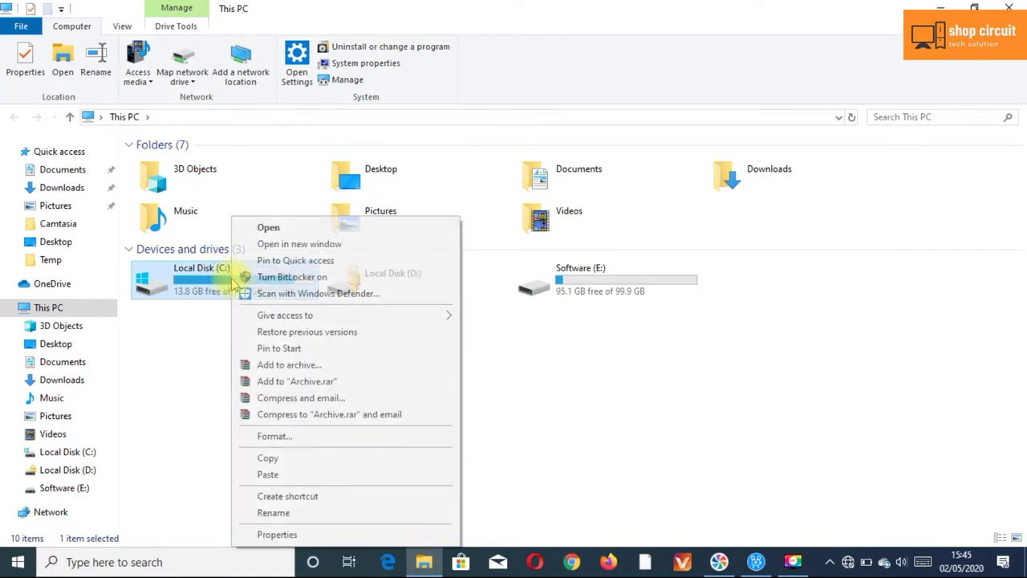
pyautogui.click(277, 535)
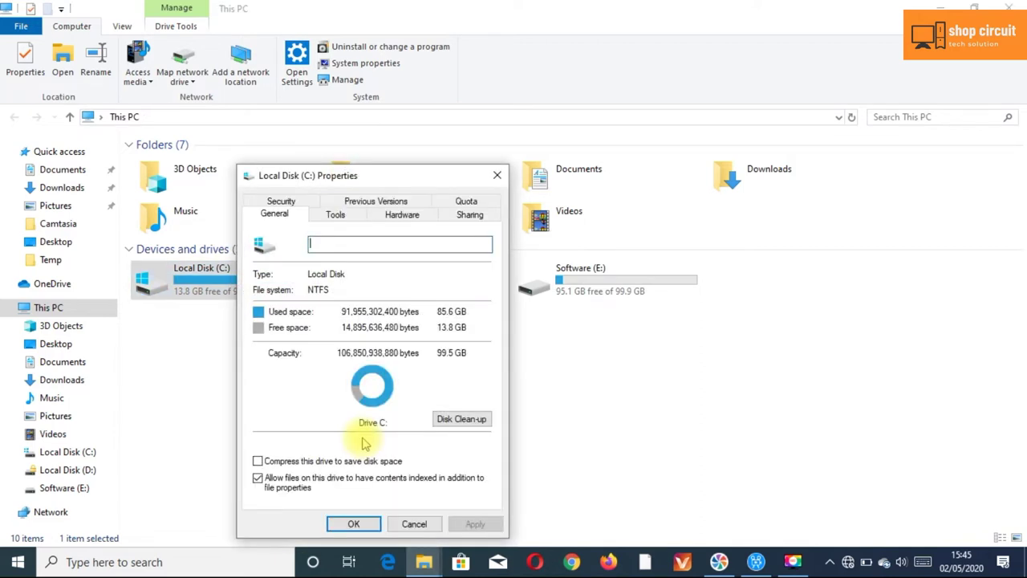
# Run Disk Clean-up on drive C:, permanently delete the preselected file categories, and close the drive's properties.
pyautogui.click(461, 420)
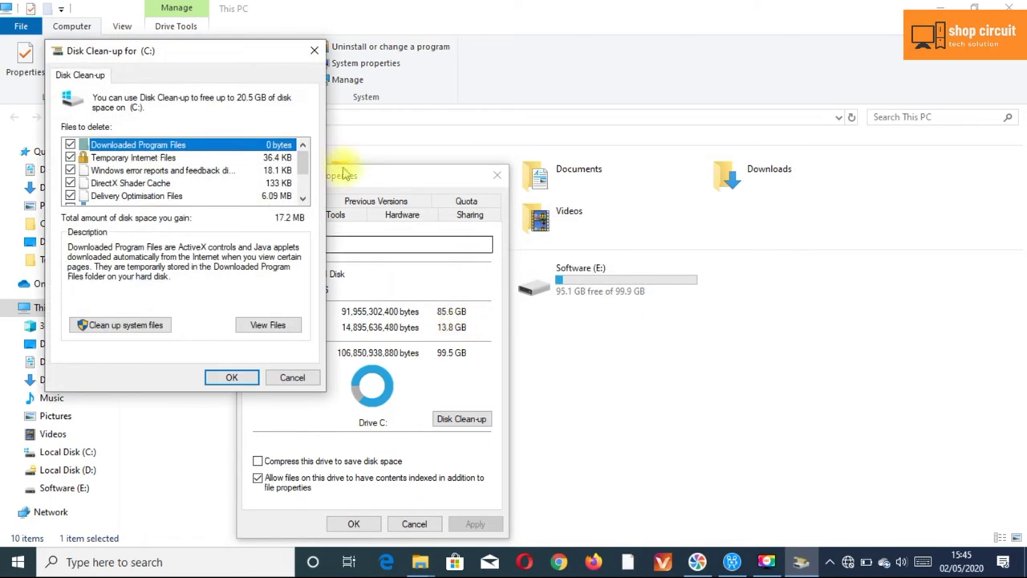
pyautogui.moveTo(181, 54); pyautogui.dragTo(365, 78)
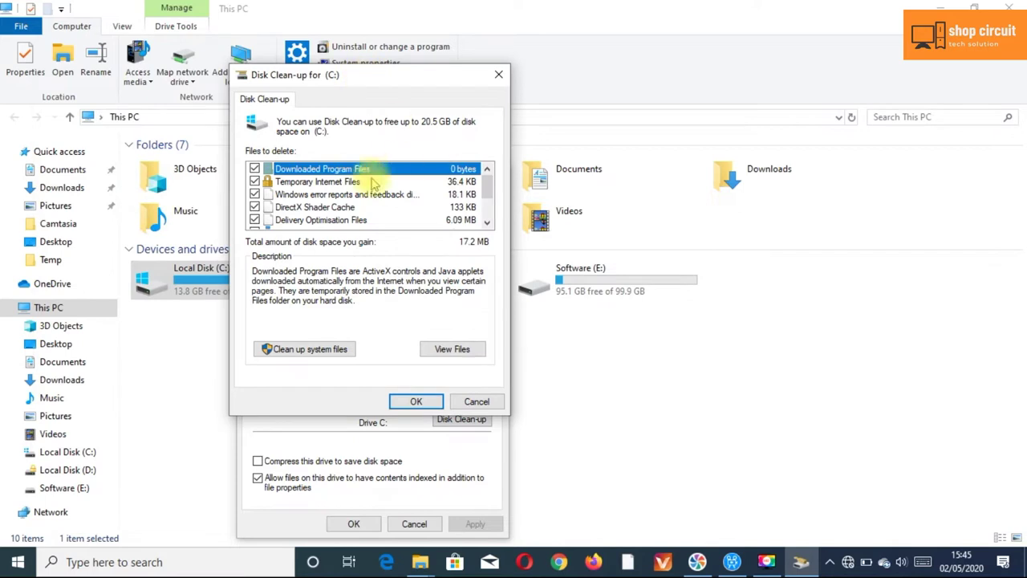
pyautogui.moveTo(487, 194); pyautogui.dragTo(490, 222)
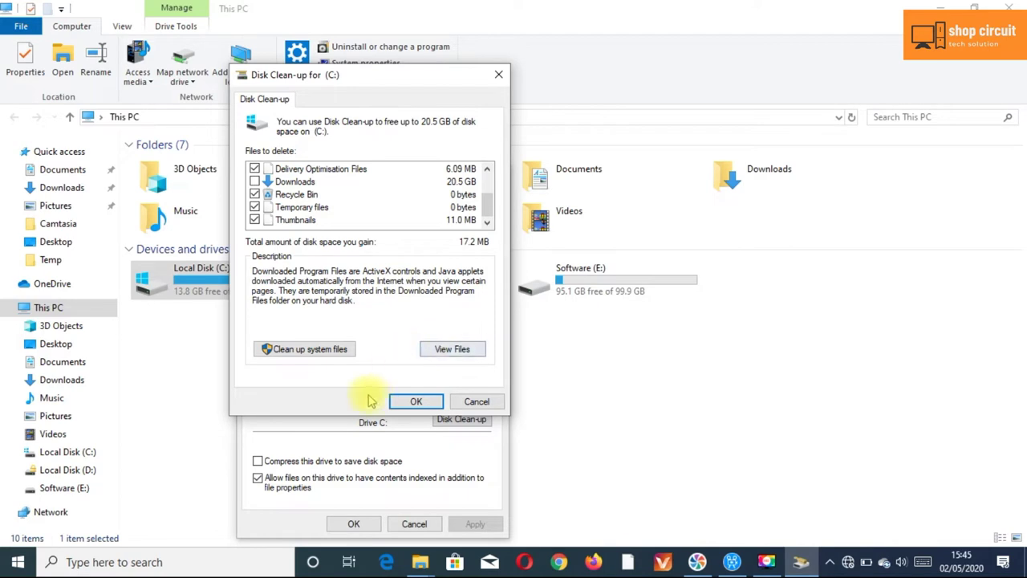
pyautogui.click(419, 402)
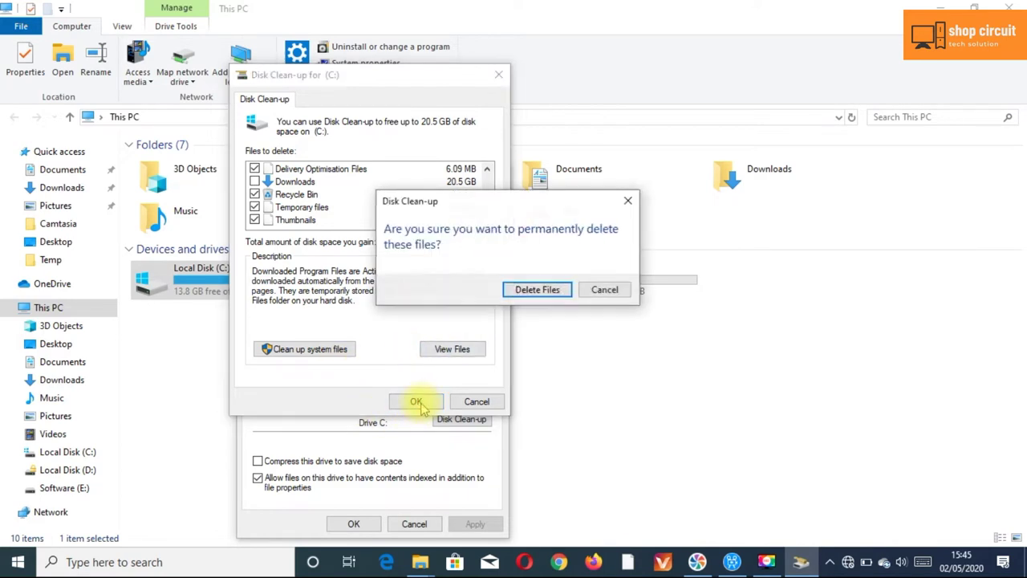
pyautogui.click(537, 289)
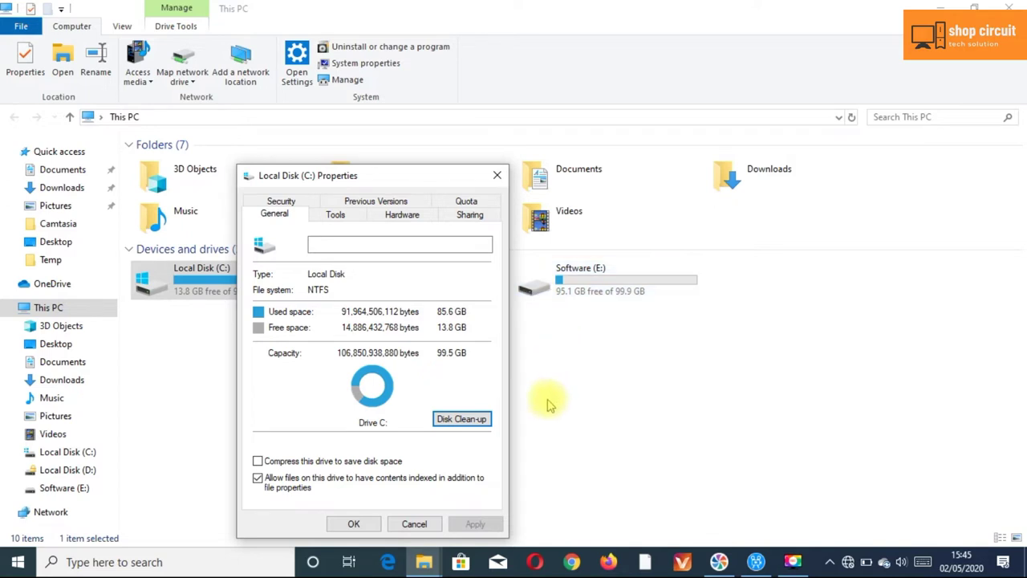
pyautogui.click(354, 524)
pyautogui.click(539, 361)
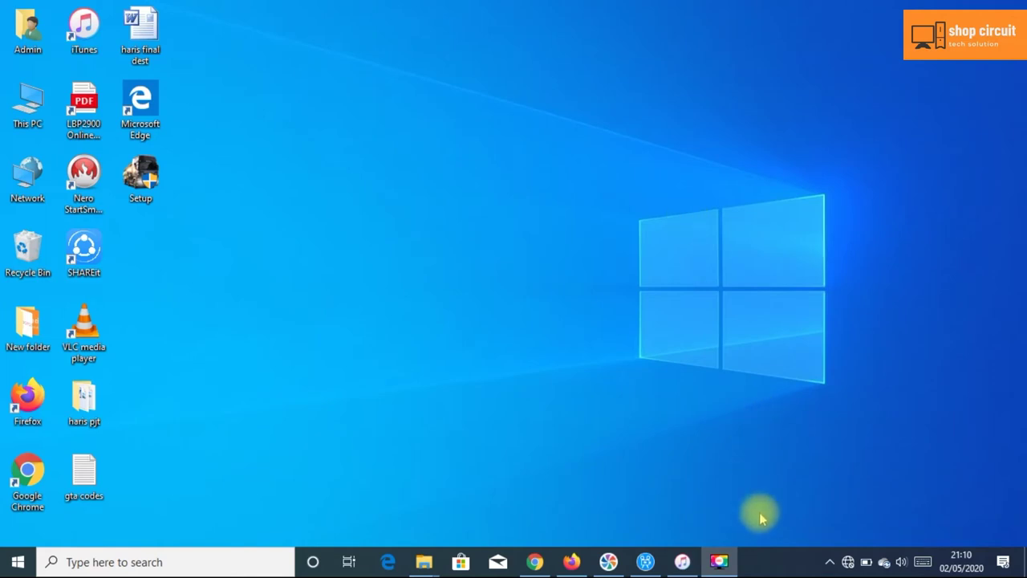
# Open Task Manager, show its list of start-up programs, and move the window slightly higher on the desktop.
pyautogui.rightClick(768, 561)
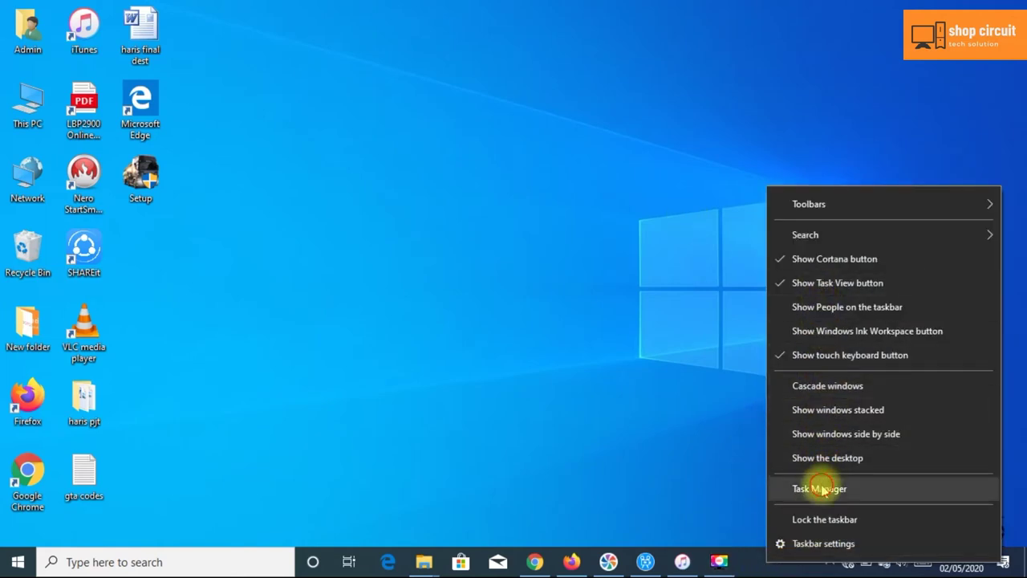
pyautogui.click(819, 487)
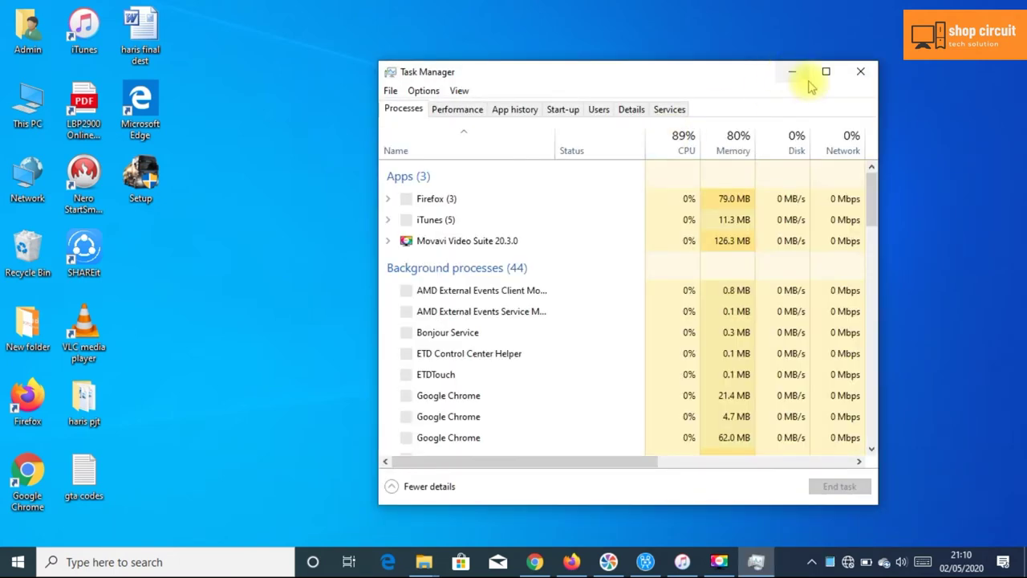
pyautogui.click(563, 112)
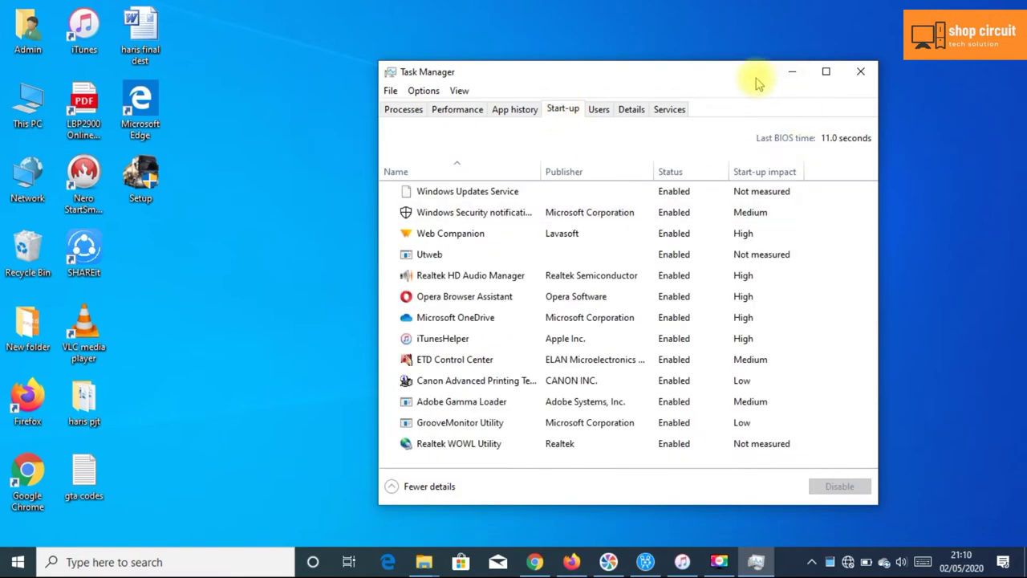
pyautogui.moveTo(755, 80); pyautogui.dragTo(757, 38)
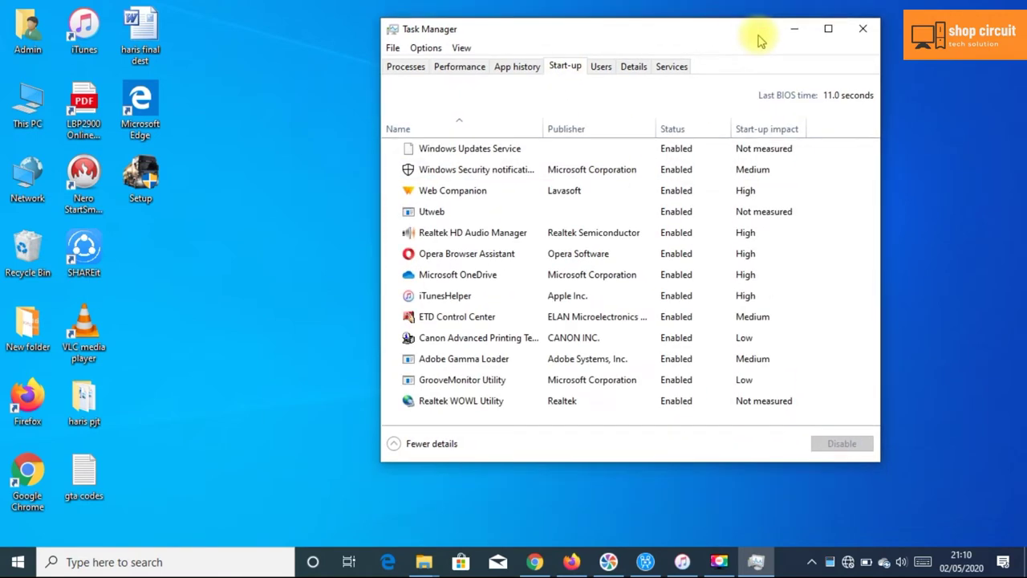
# Disable Opera Browser Assistant from launching at start-up.
pyautogui.click(482, 256)
pyautogui.rightClick(503, 260)
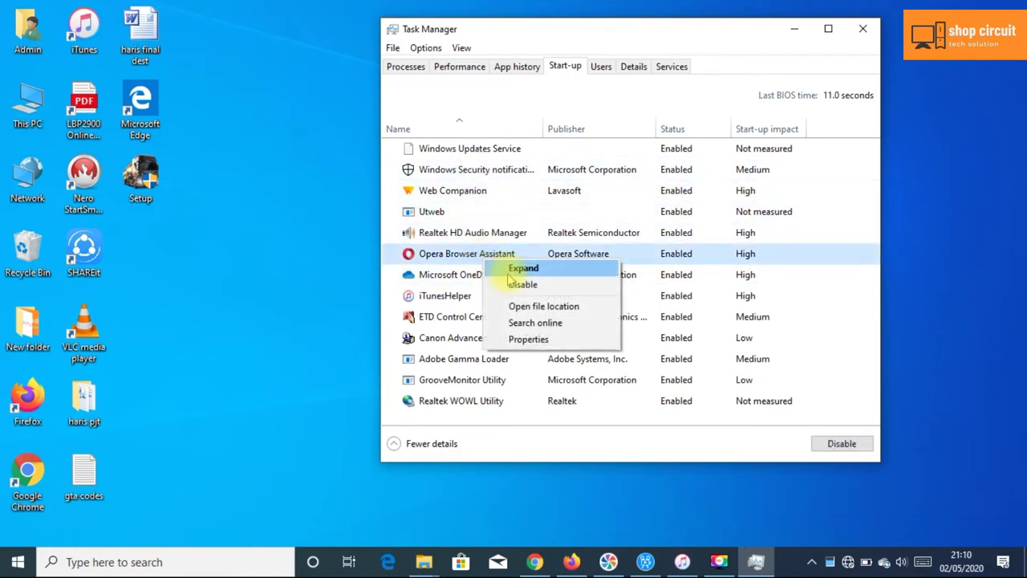
pyautogui.click(553, 286)
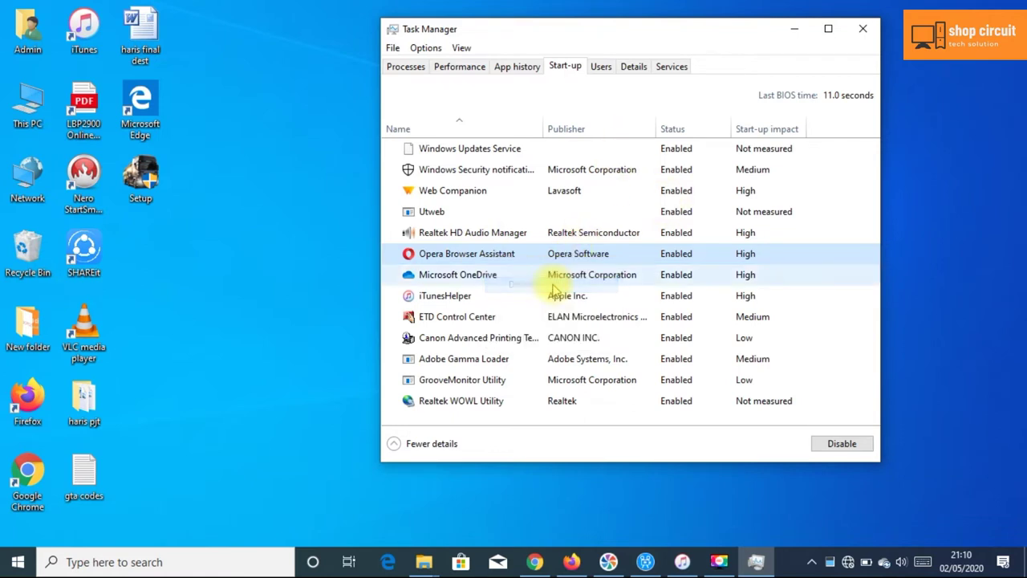
# Disable iTunesHelper from launching at start-up.
pyautogui.click(470, 297)
pyautogui.rightClick(472, 297)
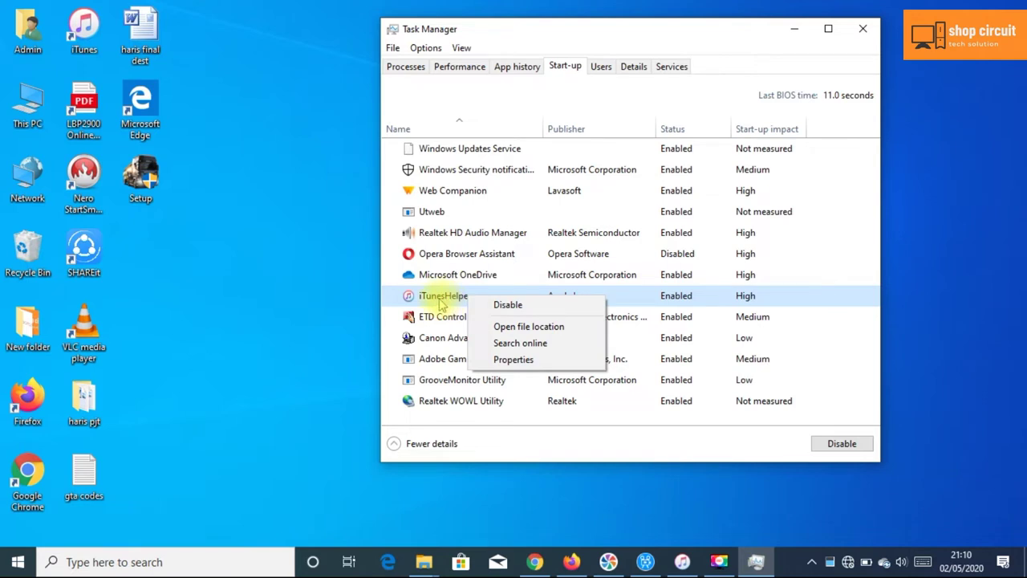
pyautogui.click(509, 306)
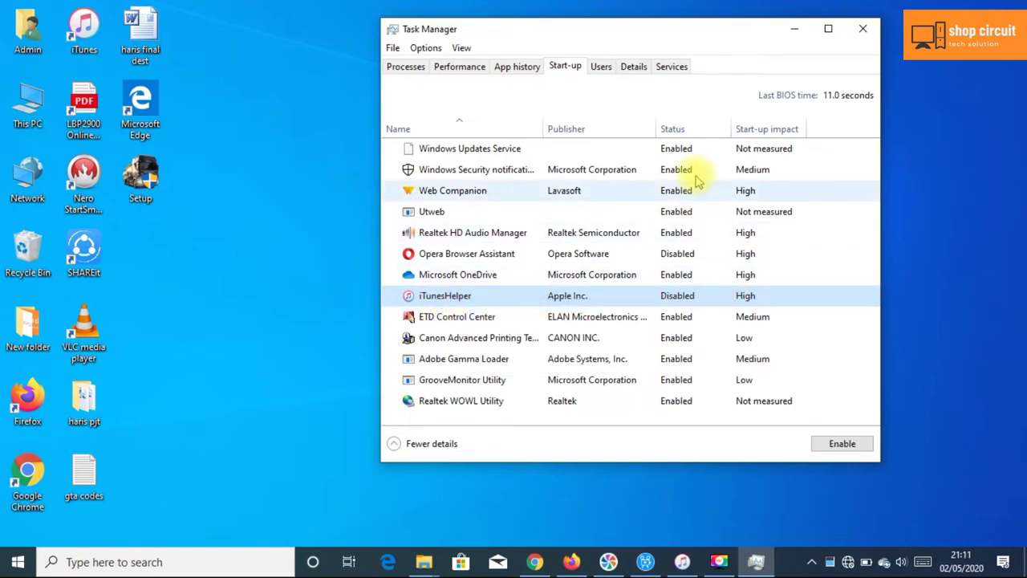
# Disable the Canon Advanced Printing program from launching at start-up.
pyautogui.click(527, 338)
pyautogui.rightClick(529, 338)
pyautogui.click(569, 345)
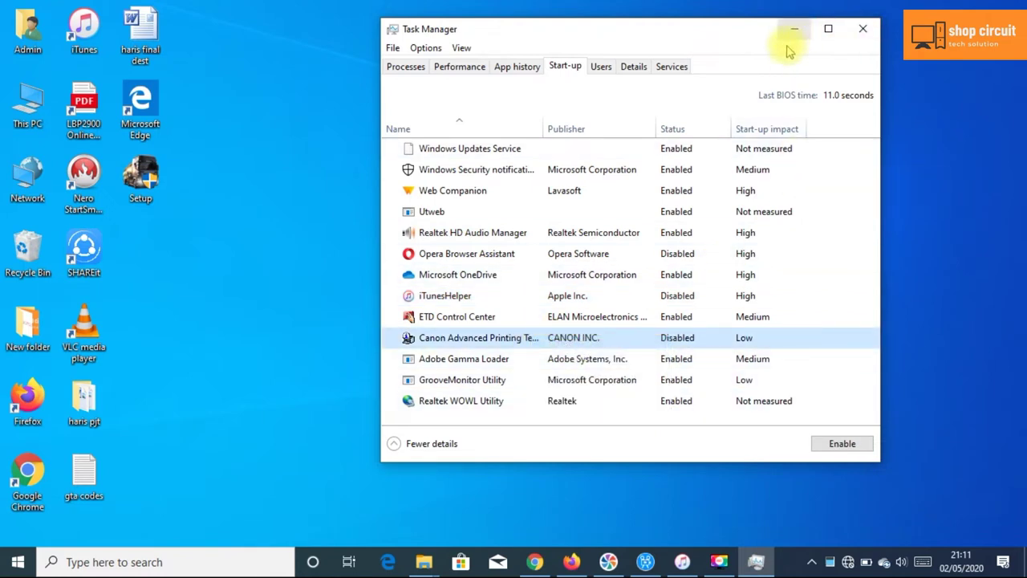
pyautogui.moveTo(718, 36); pyautogui.dragTo(670, 46)
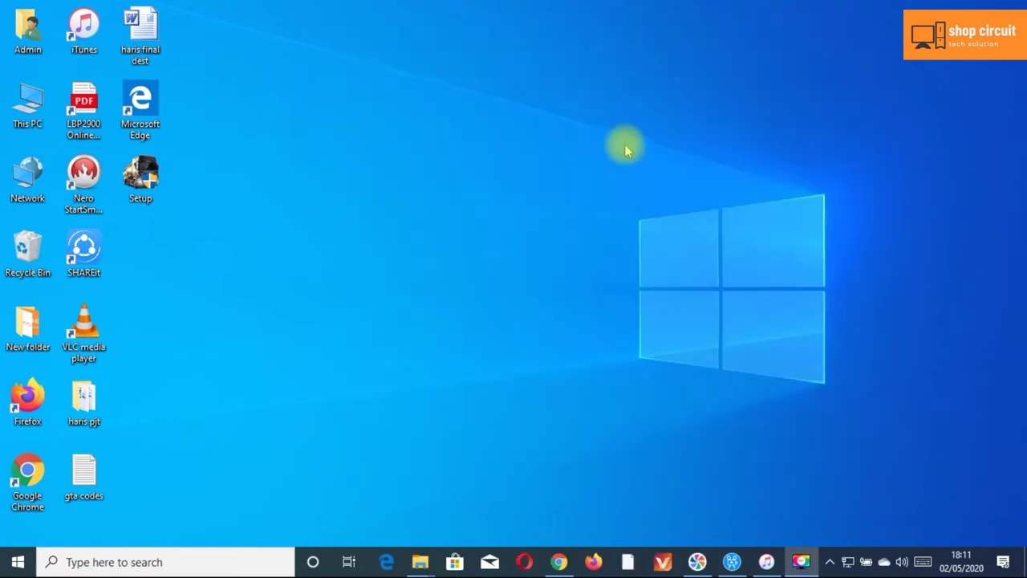
# From This PC, open the list for uninstalling or changing programs, look through the installed apps, and close Settings.
pyautogui.click(36, 108)
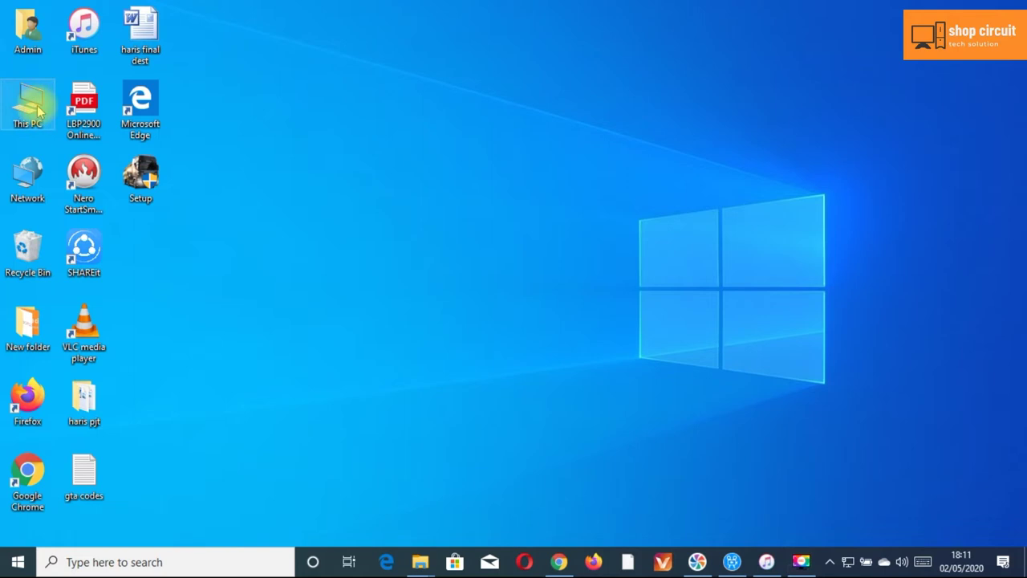
pyautogui.doubleClick(36, 108)
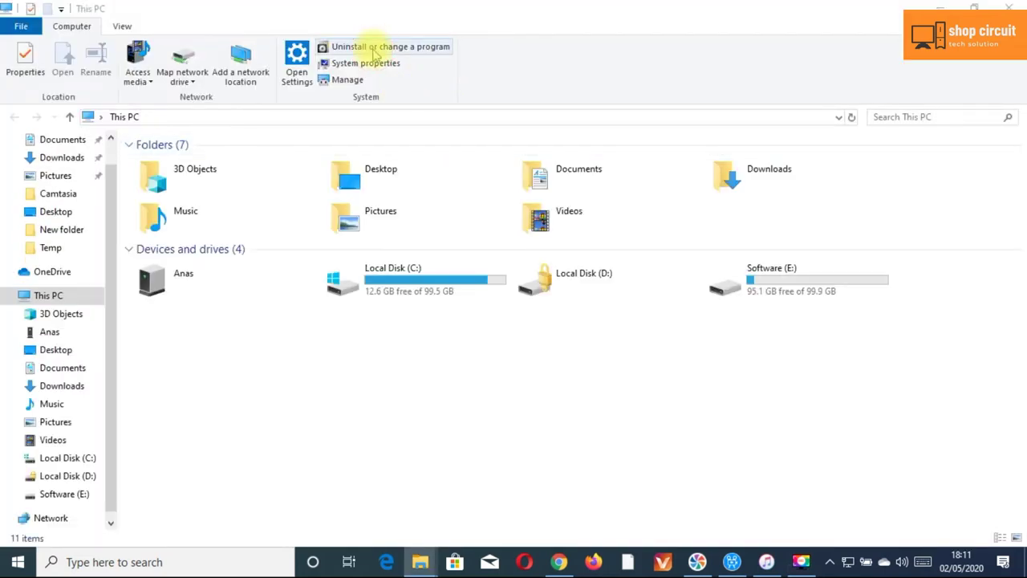
pyautogui.click(374, 49)
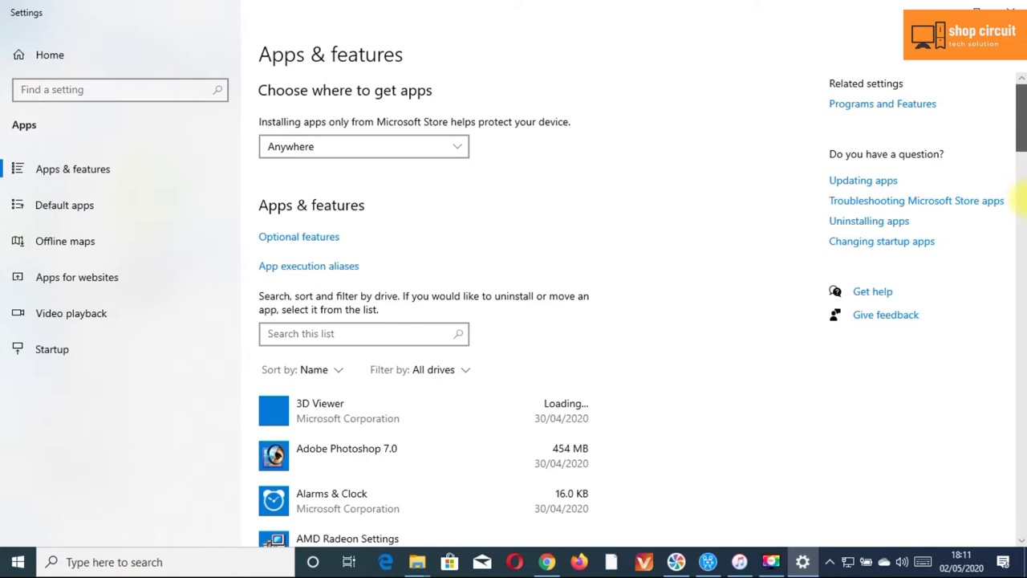
pyautogui.scroll(-5, 1017, 200)
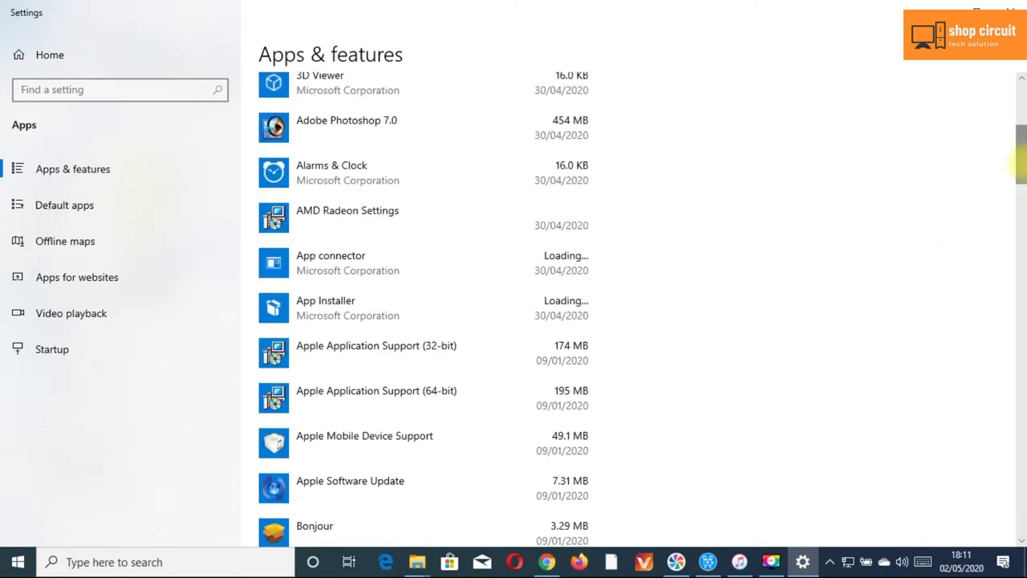
pyautogui.moveTo(1021, 149); pyautogui.dragTo(1021, 247)
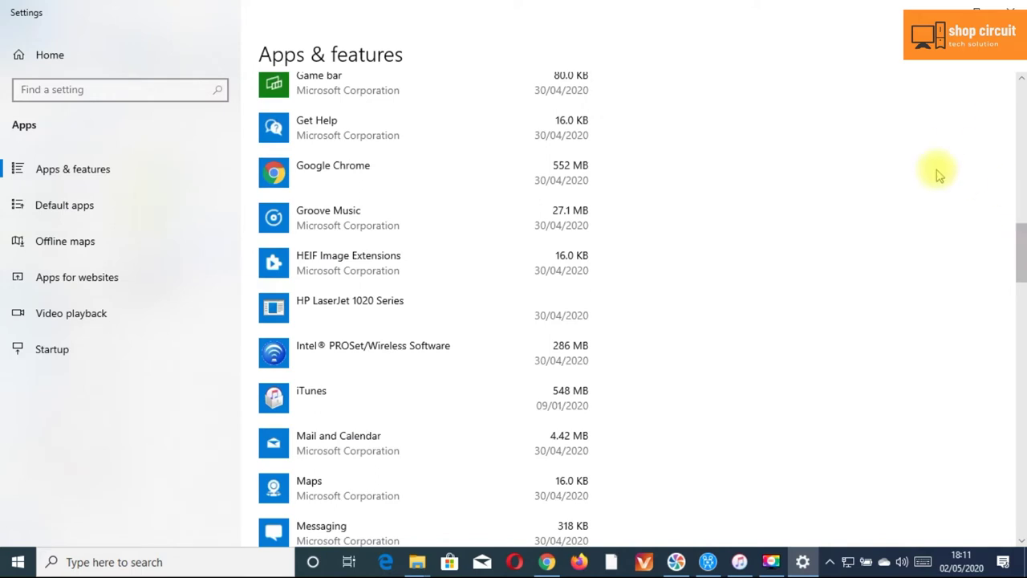
pyautogui.click(1009, 5)
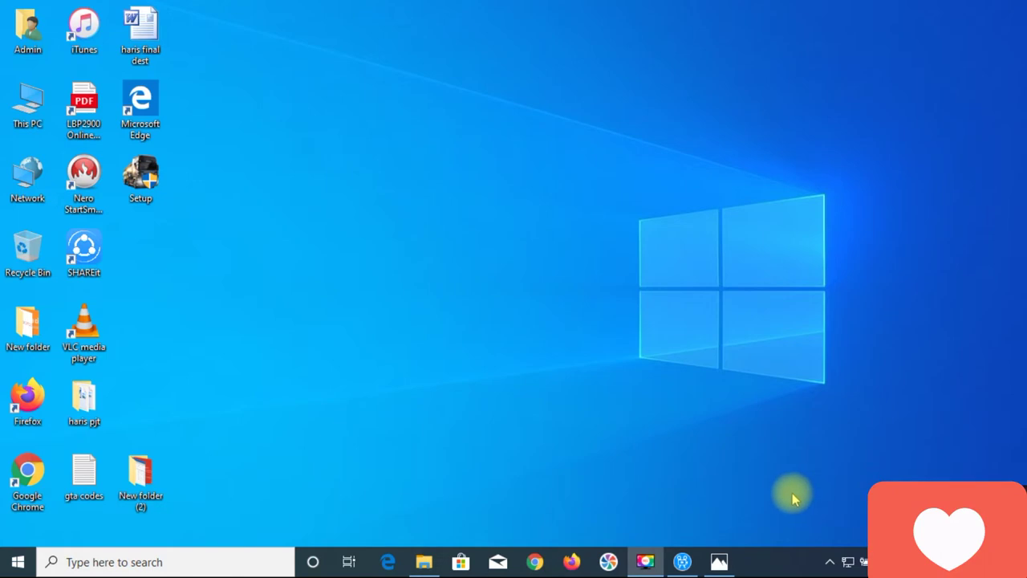
# View google-warning-940.jpg in Photos and the malwarebytes.com home page in Chrome, minimising each window after viewing.
pyautogui.click(720, 564)
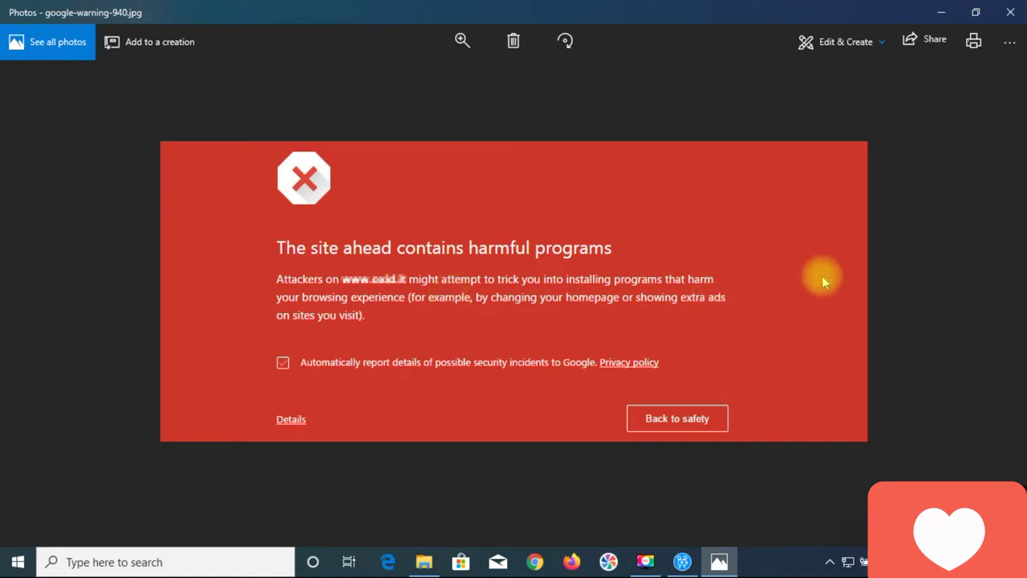
pyautogui.click(941, 11)
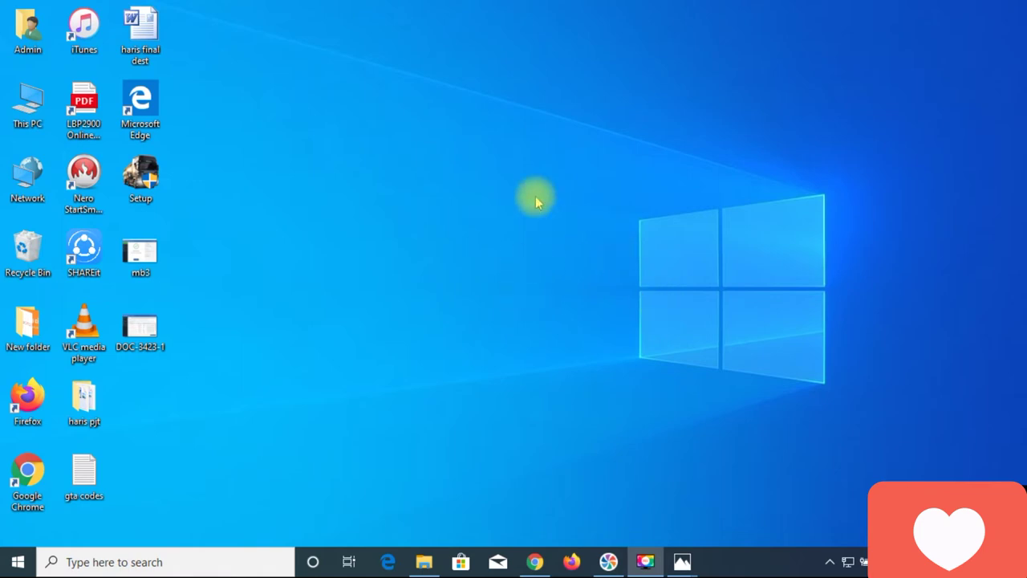
pyautogui.click(534, 561)
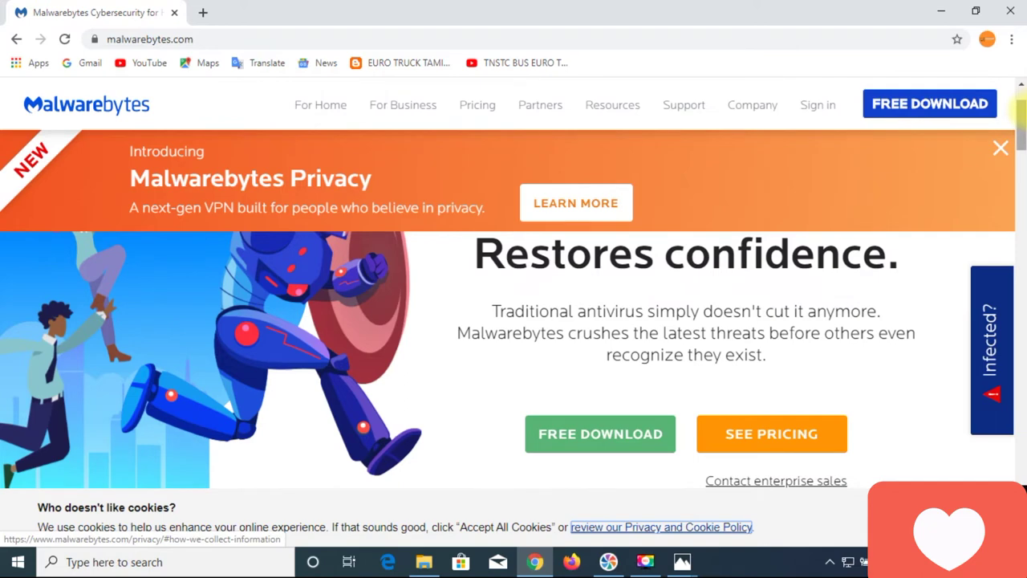
pyautogui.click(942, 9)
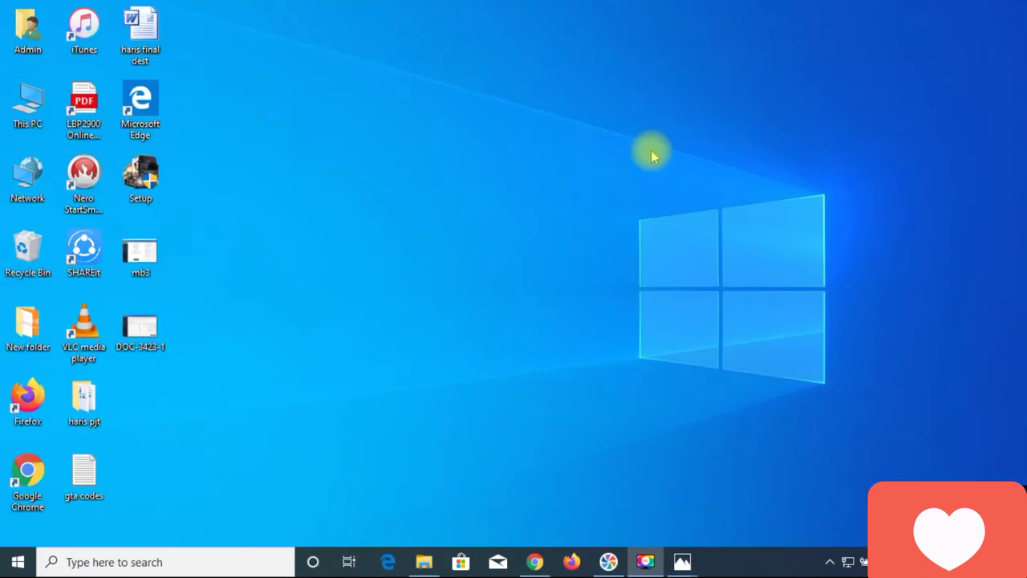
# Switch to Photos to view the Malwarebytes dashboard image mb3.png, and advance to the next image.
pyautogui.click(681, 561)
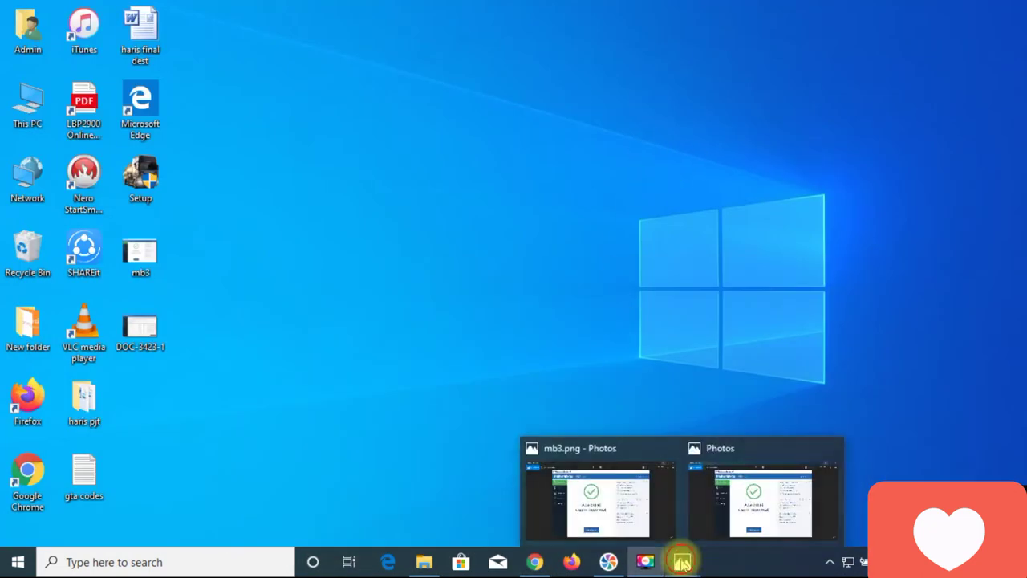
pyautogui.moveTo(634, 526)
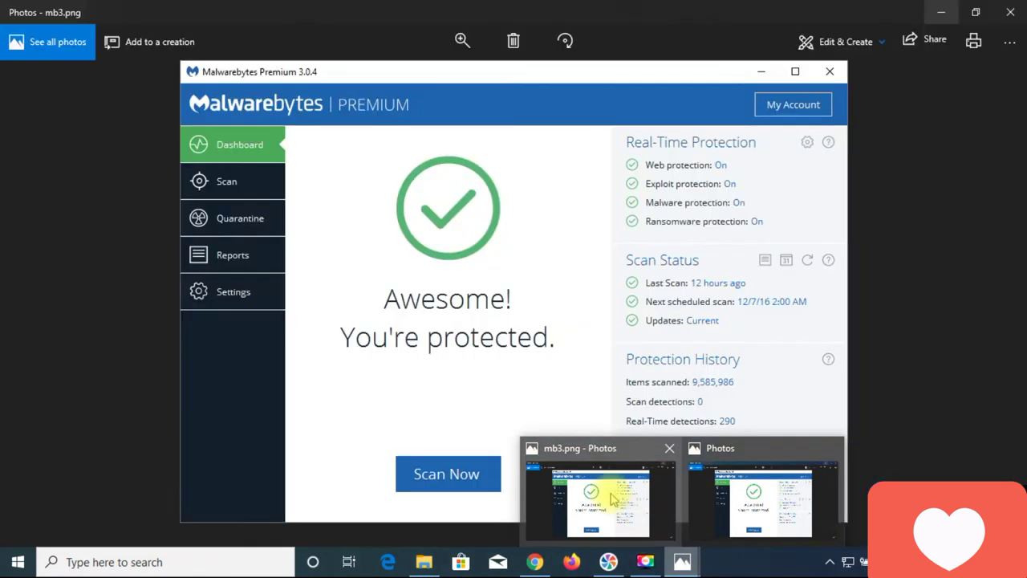
pyautogui.click(611, 500)
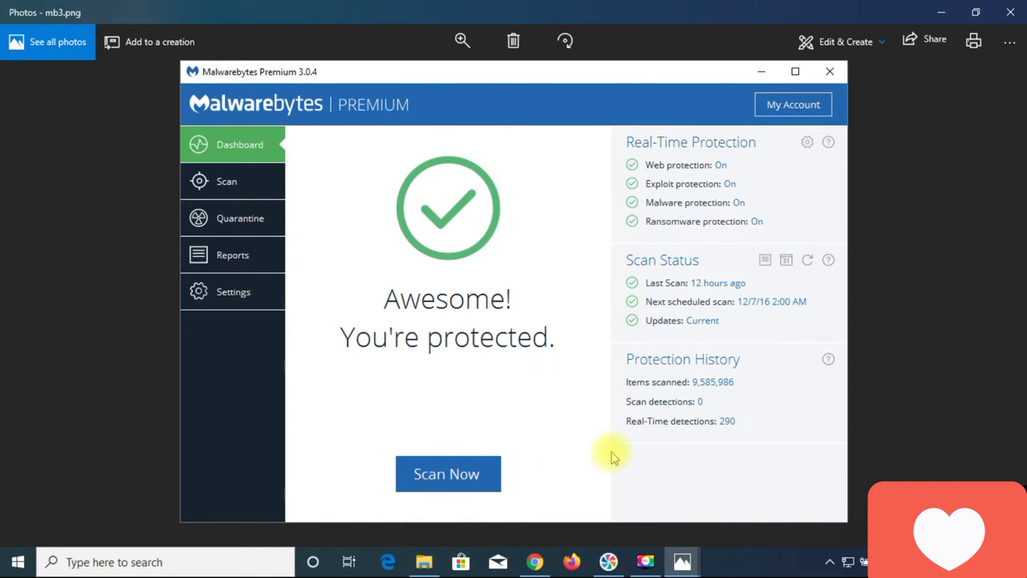
pyautogui.press('Right')
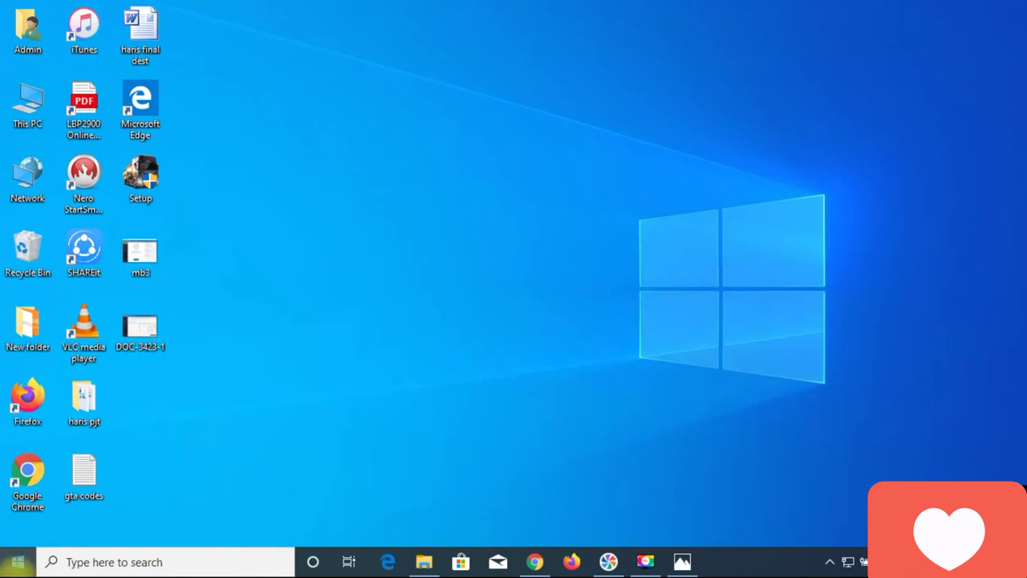
# Open Windows Settings and go to the Windows Security page of Update & Security.
pyautogui.click(15, 562)
pyautogui.click(14, 564)
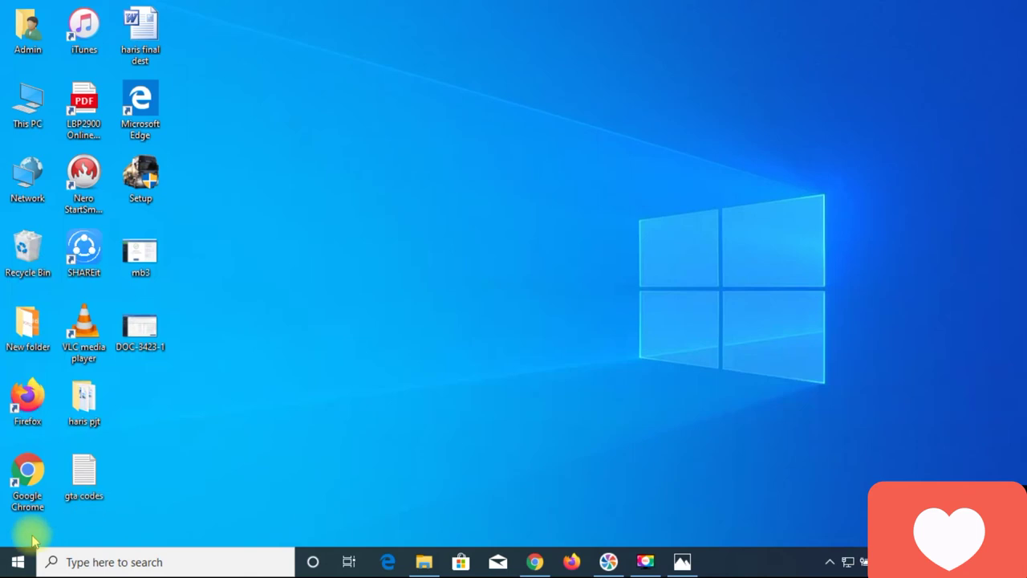
pyautogui.click(18, 560)
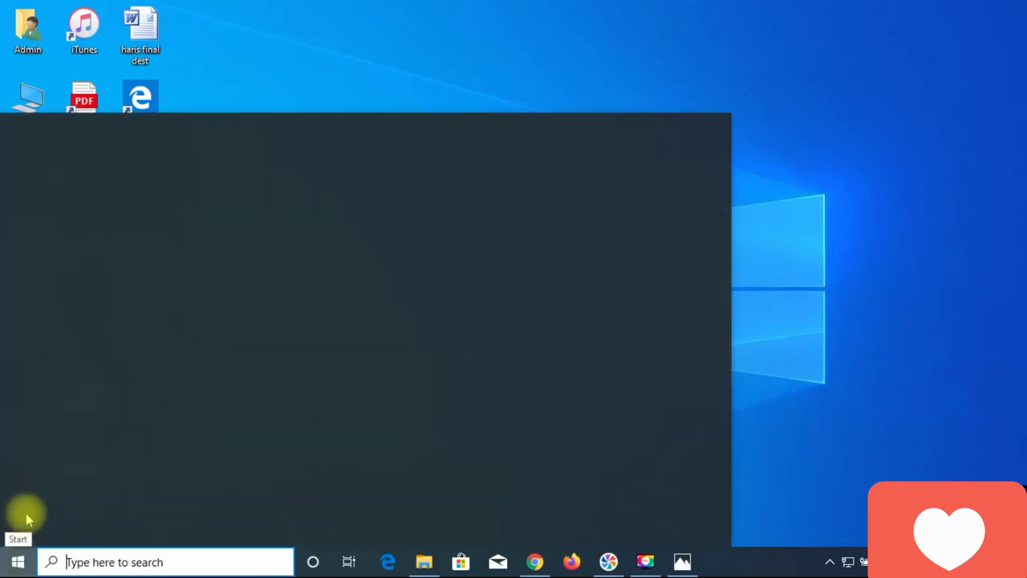
pyautogui.click(18, 491)
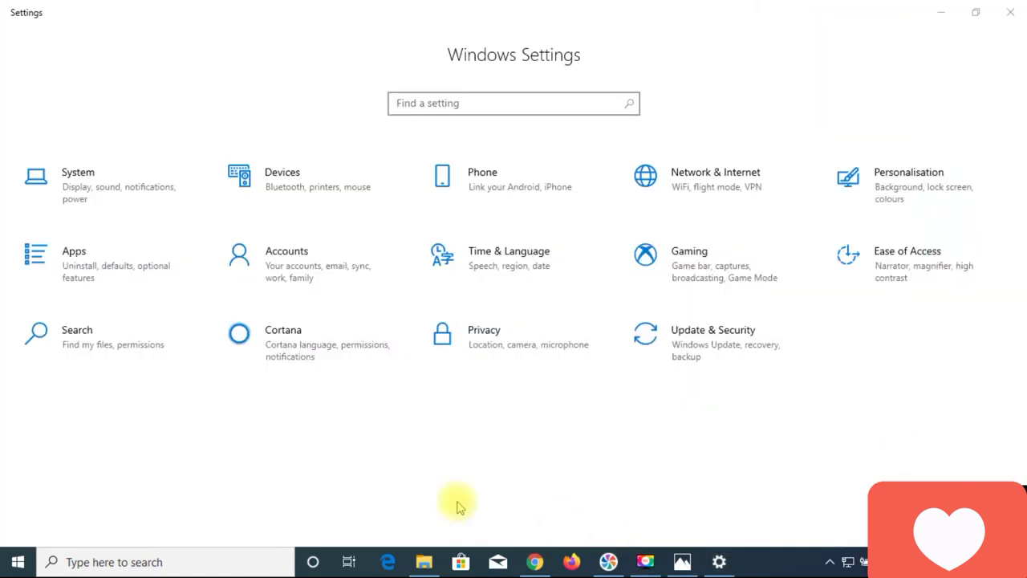
pyautogui.click(13, 562)
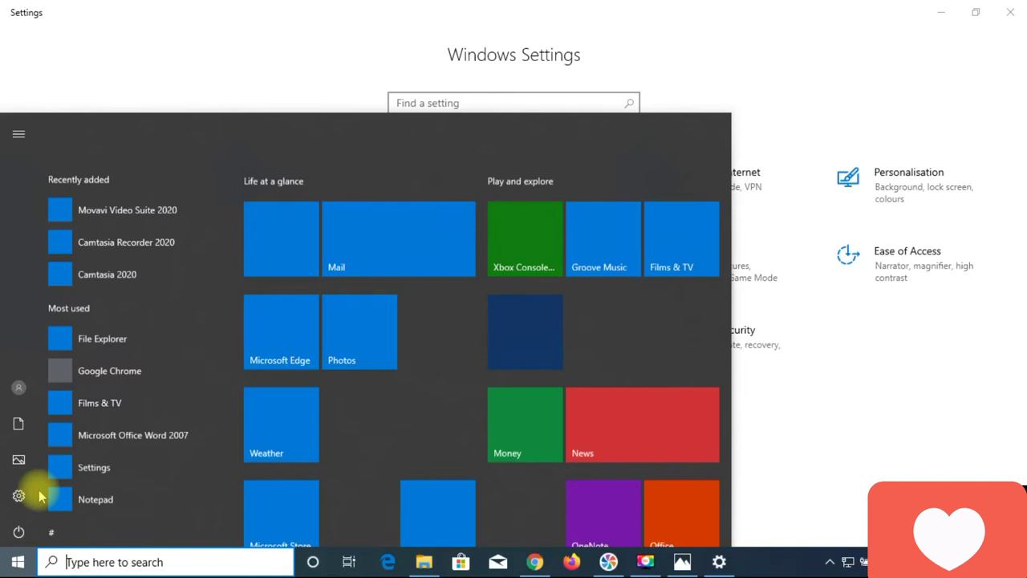
pyautogui.click(36, 496)
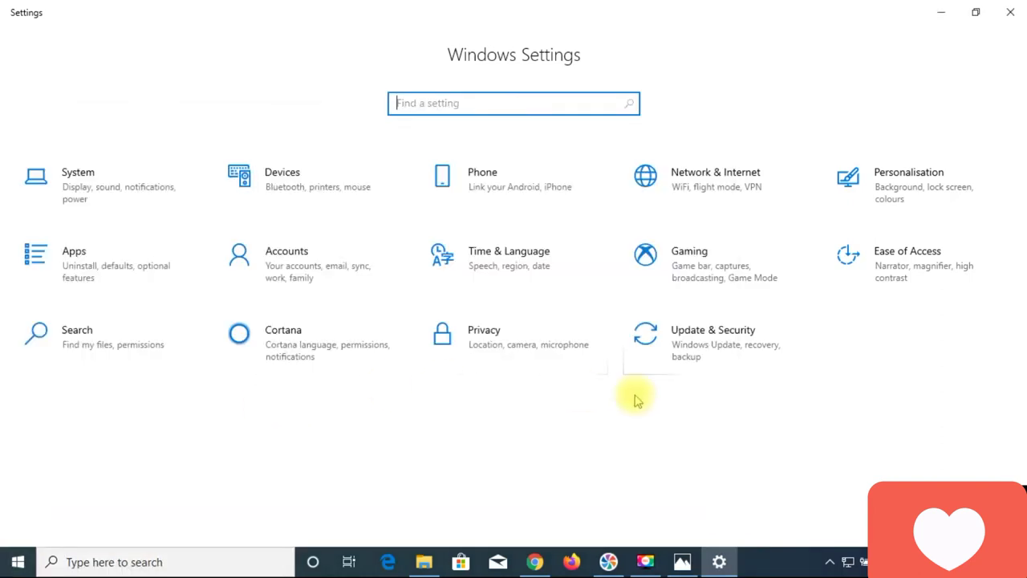
pyautogui.click(718, 358)
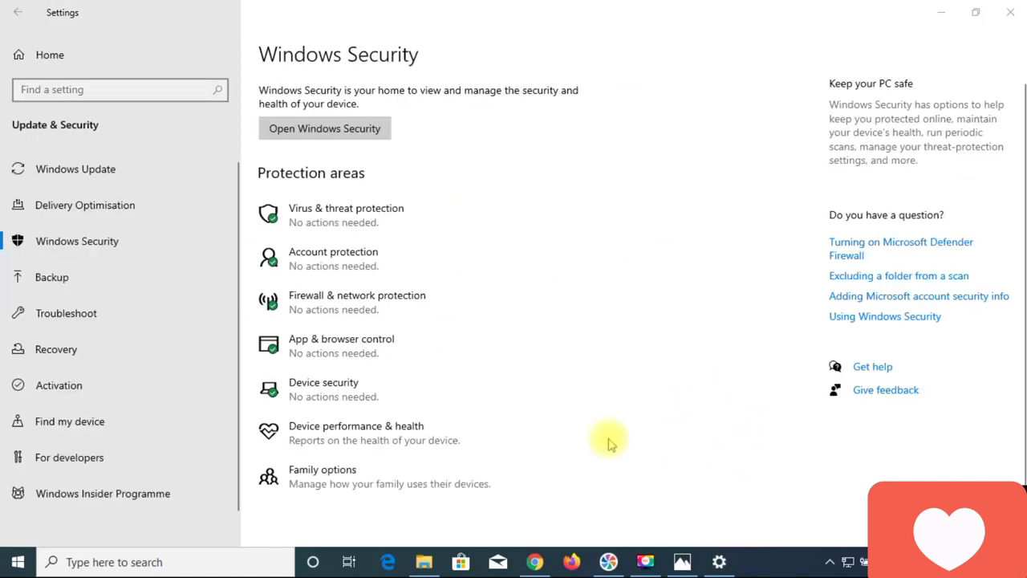
pyautogui.click(119, 242)
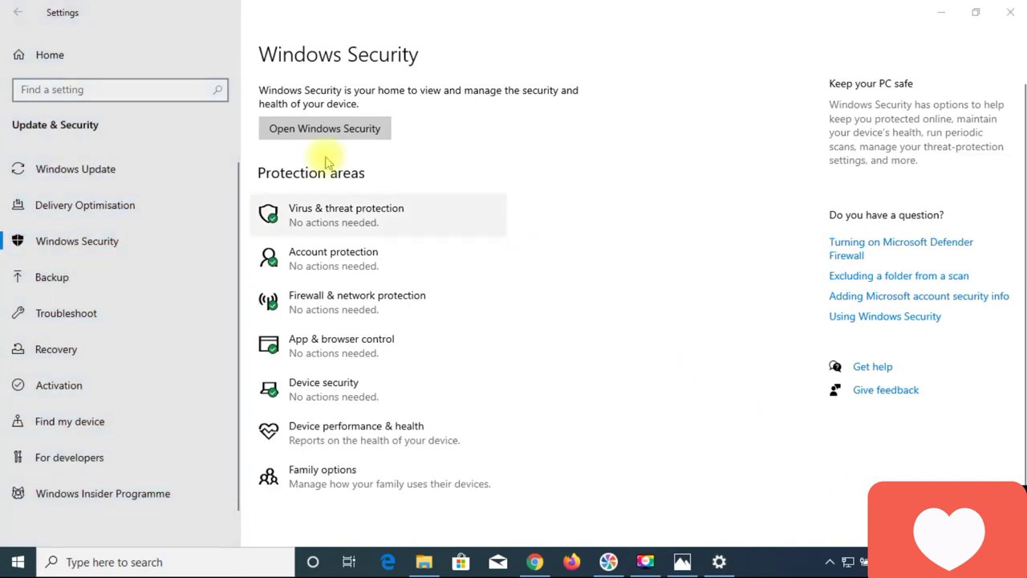
# Open Windows Security, review the scan, settings and update sections of Virus & threat protection, and close both windows.
pyautogui.click(302, 130)
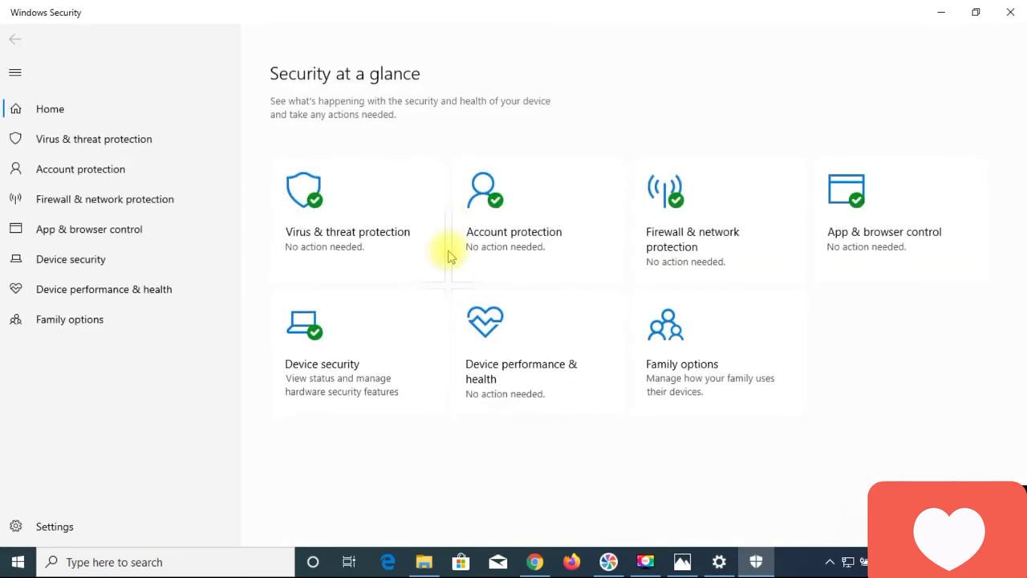
pyautogui.click(323, 221)
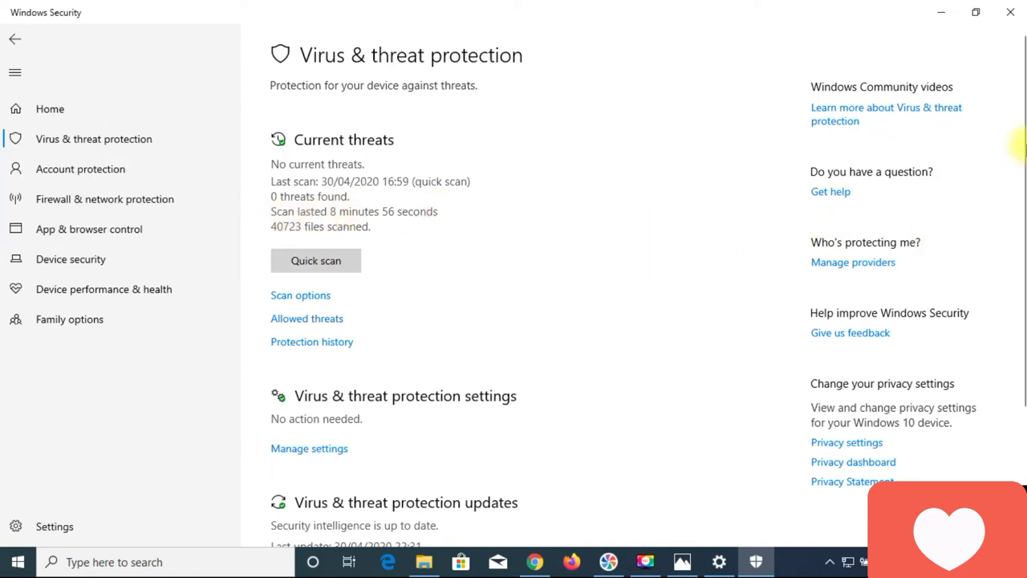
pyautogui.scroll(-2, 1021, 232)
pyautogui.scroll(-1, 1021, 257)
pyautogui.moveTo(1021, 288); pyautogui.dragTo(1016, 310)
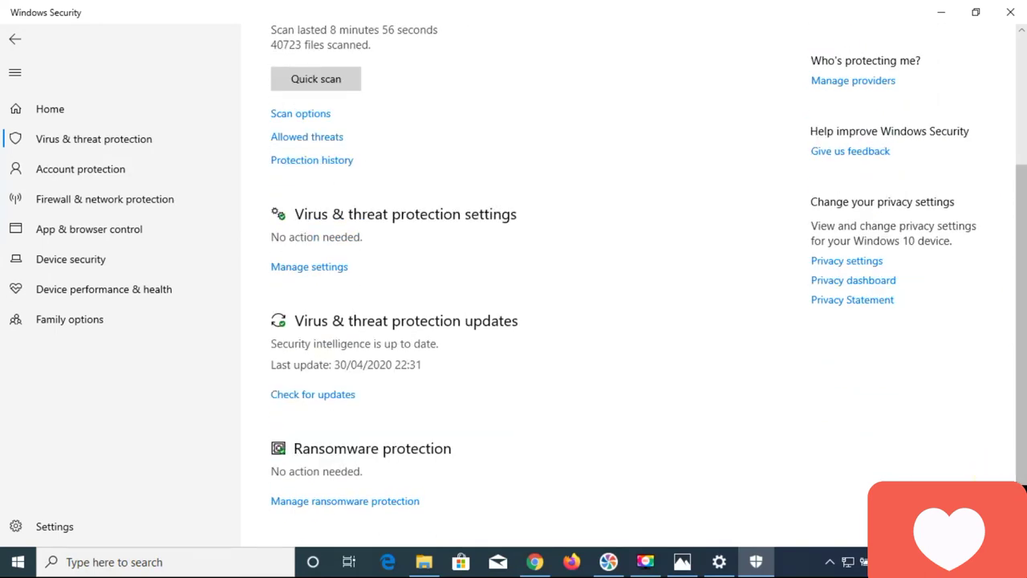
pyautogui.scroll(3, 1020, 241)
pyautogui.click(1011, 12)
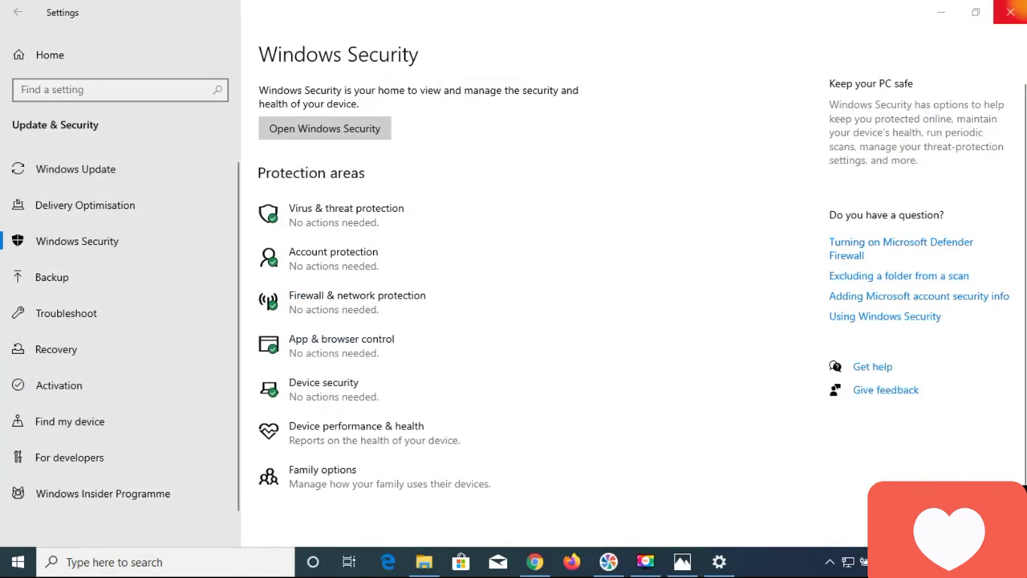
pyautogui.click(1010, 12)
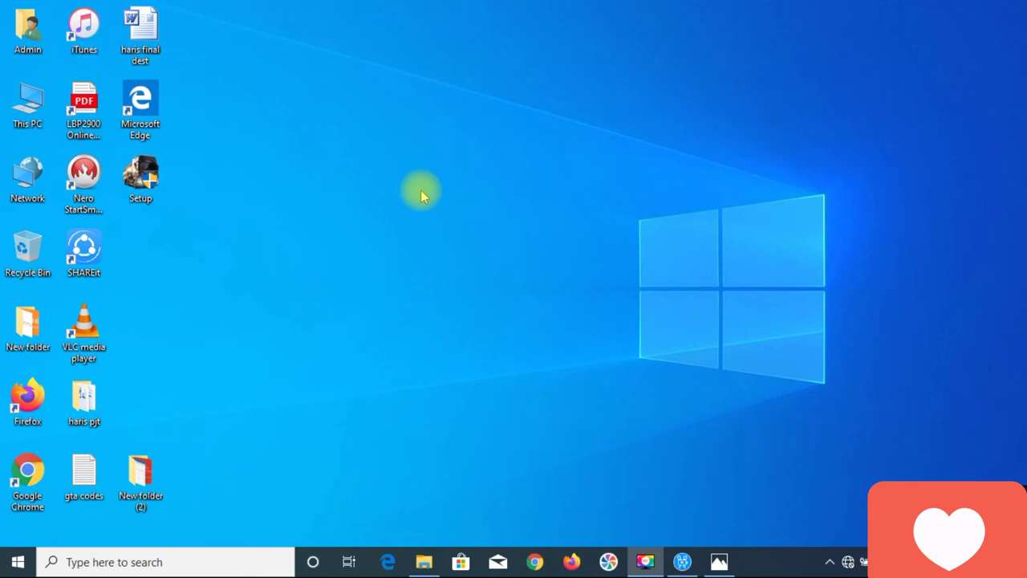
# View the properties of This PC to check the processor and installed memory, and close the System window.
pyautogui.rightClick(30, 95)
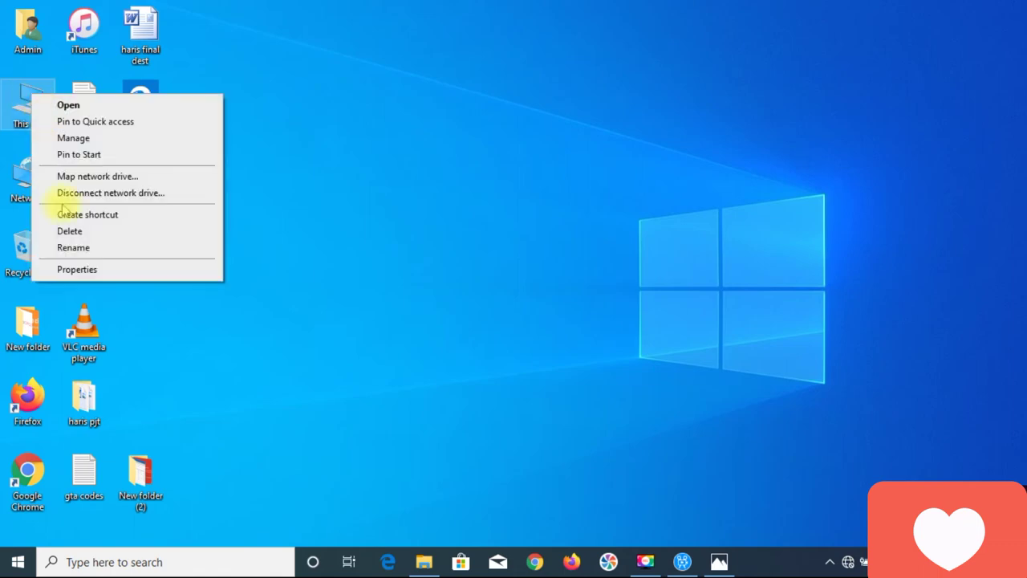
pyautogui.click(77, 273)
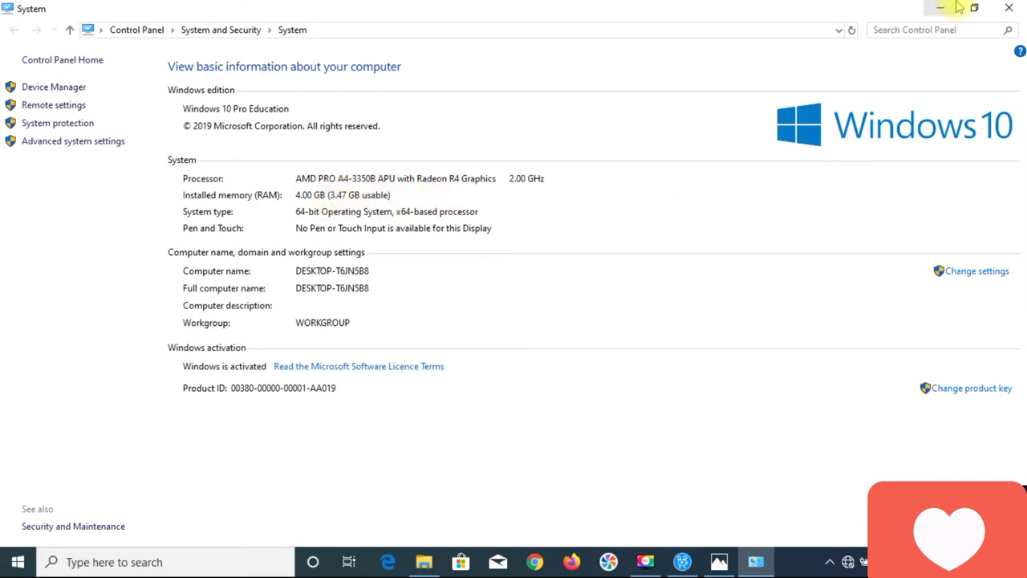
pyautogui.click(1009, 8)
# Refresh the desktop twice.
pyautogui.rightClick(754, 155)
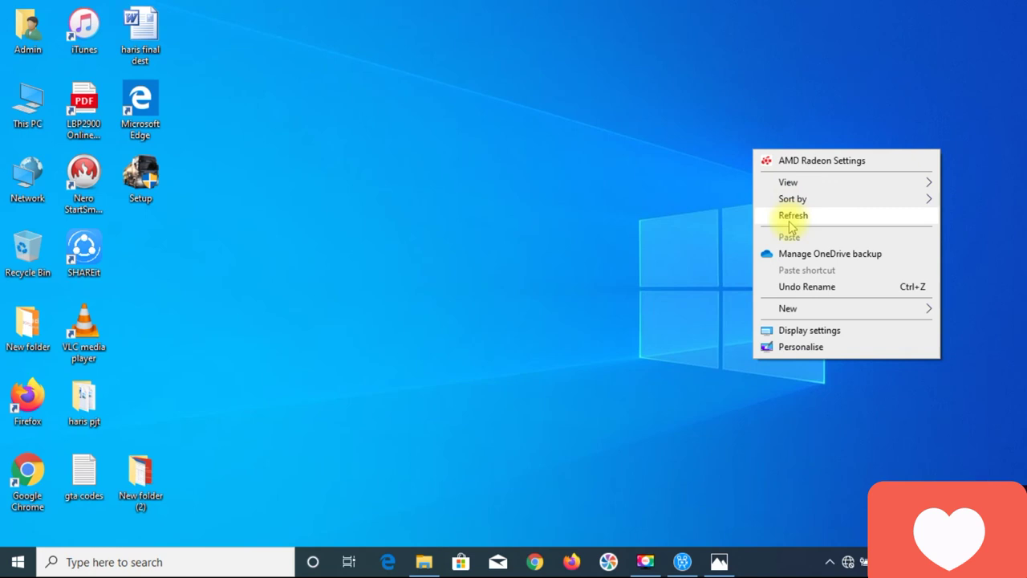
pyautogui.click(790, 223)
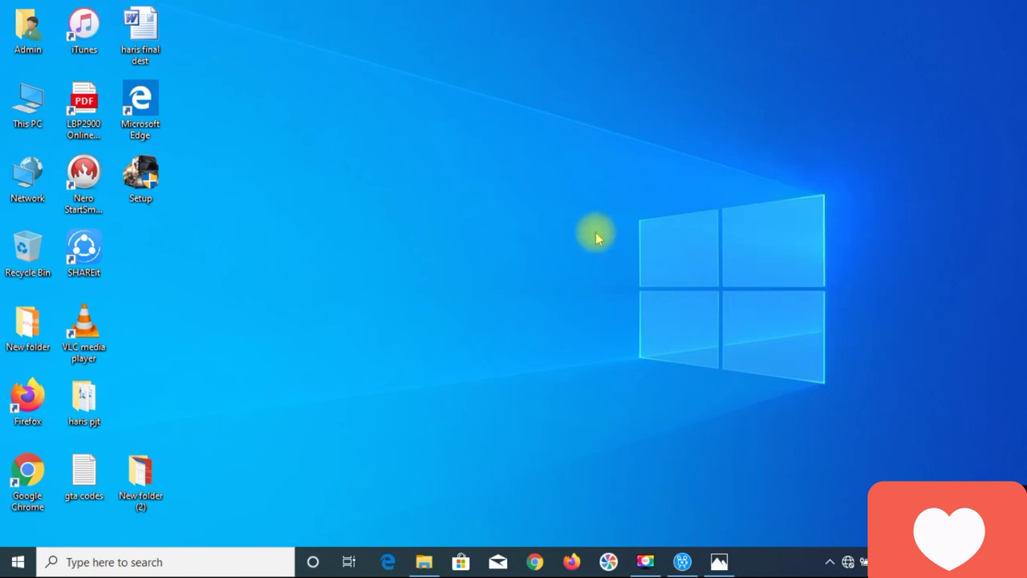
pyautogui.rightClick(492, 184)
pyautogui.click(532, 257)
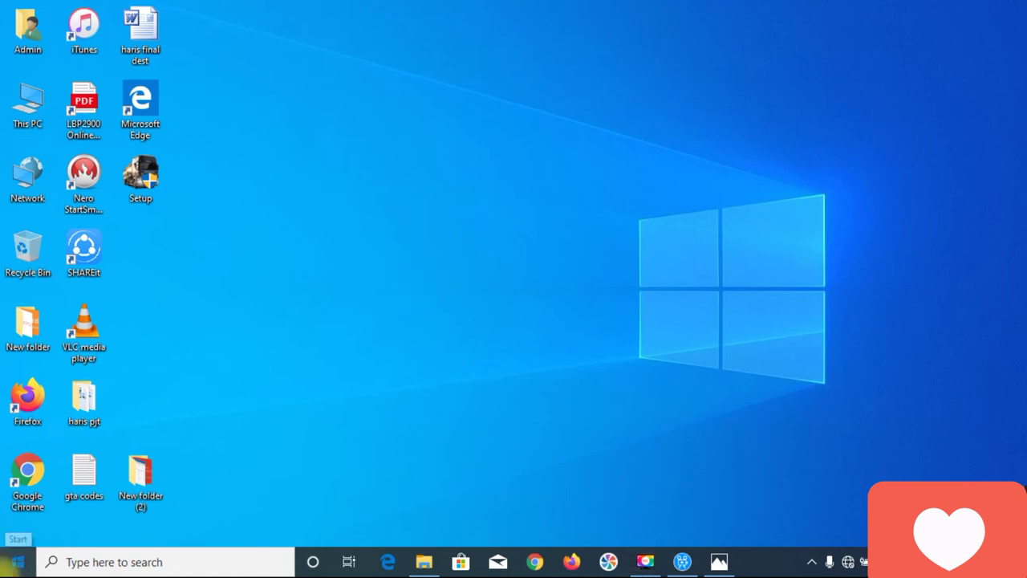
# Open Windows Settings and go to the Recovery page of Update & Security.
pyautogui.click(17, 562)
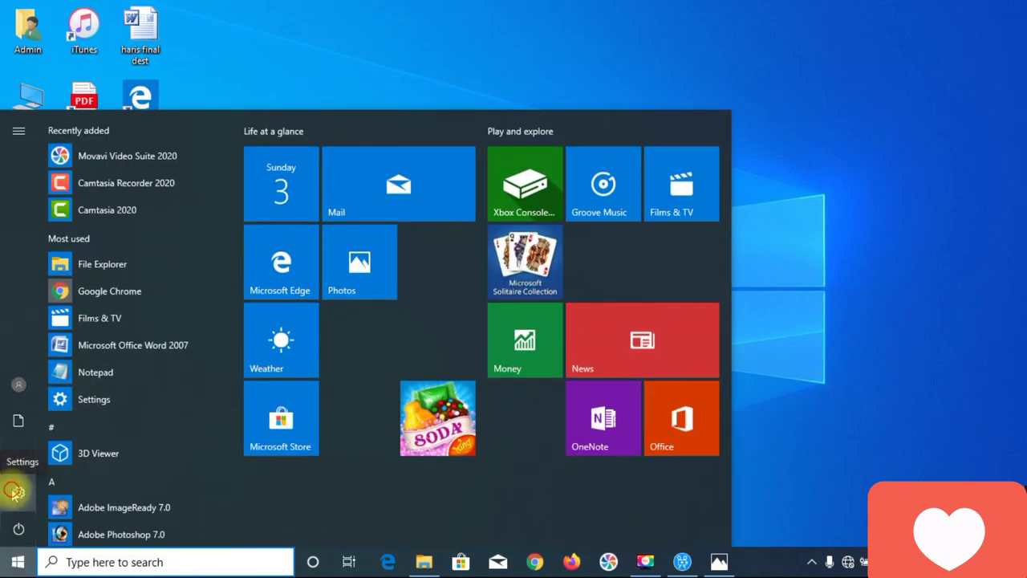
pyautogui.click(14, 493)
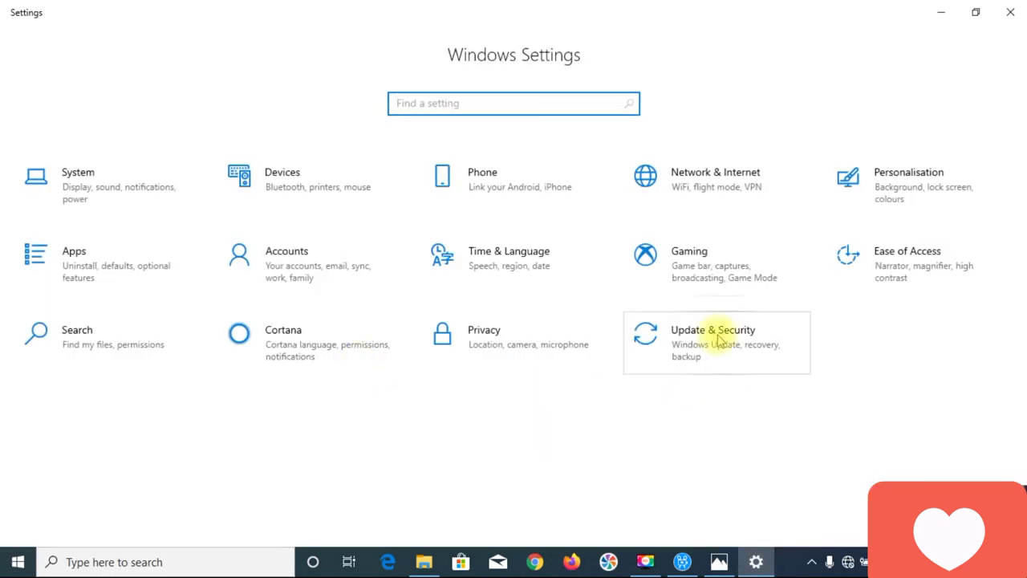
pyautogui.click(720, 347)
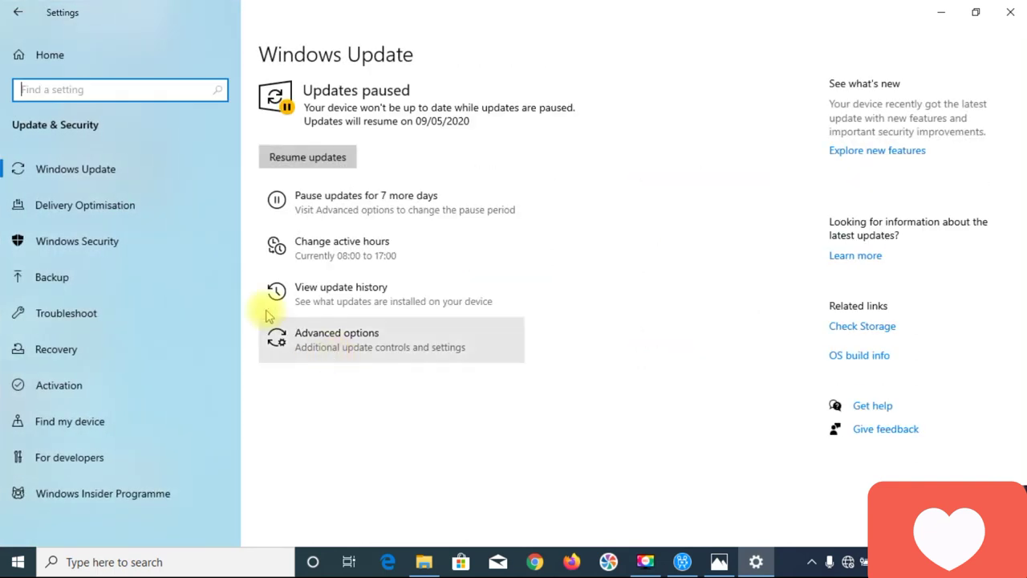
pyautogui.click(172, 358)
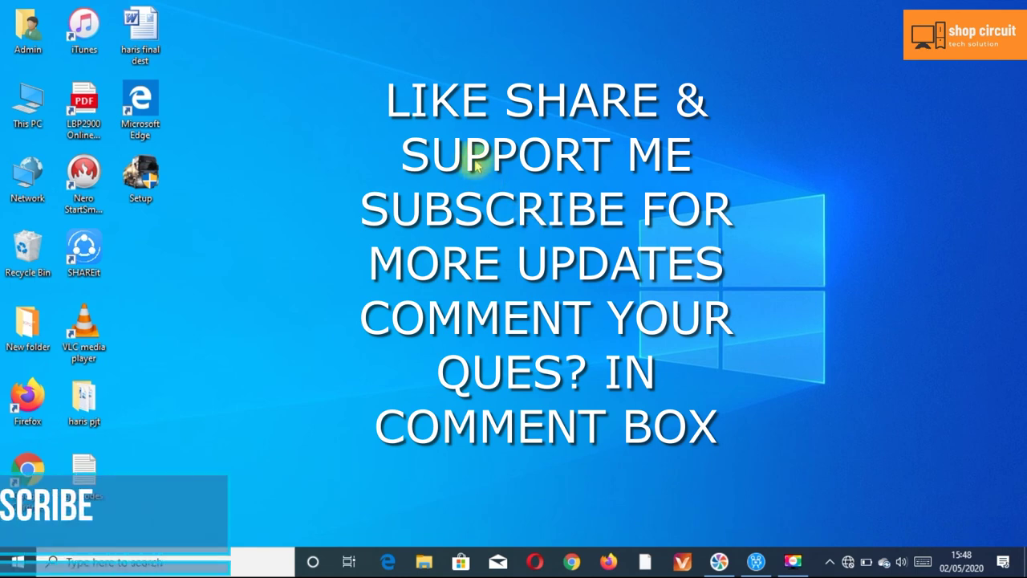
# Refresh the Windows desktop two times in a row.
pyautogui.rightClick(460, 119)
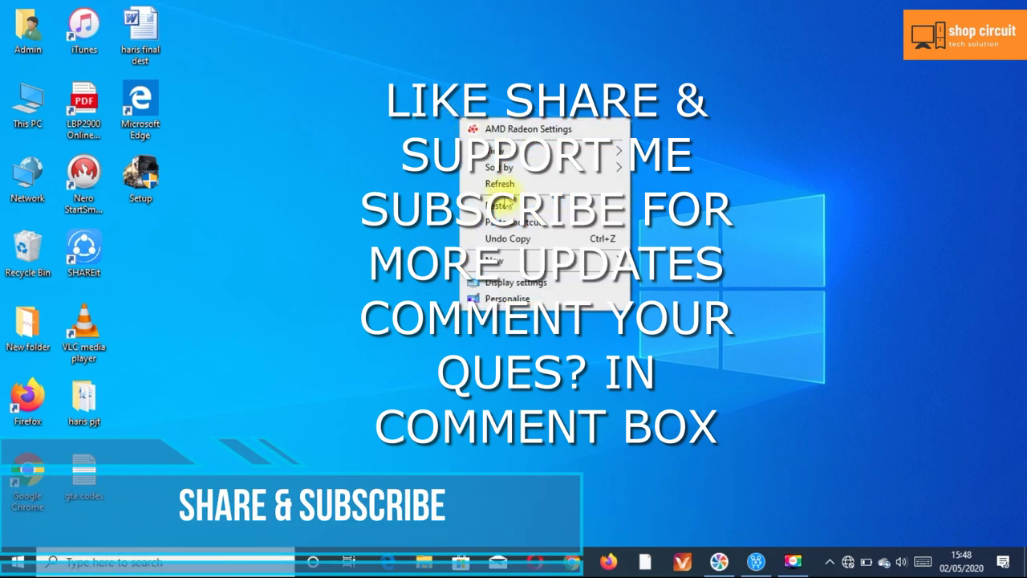
pyautogui.click(489, 184)
pyautogui.rightClick(449, 138)
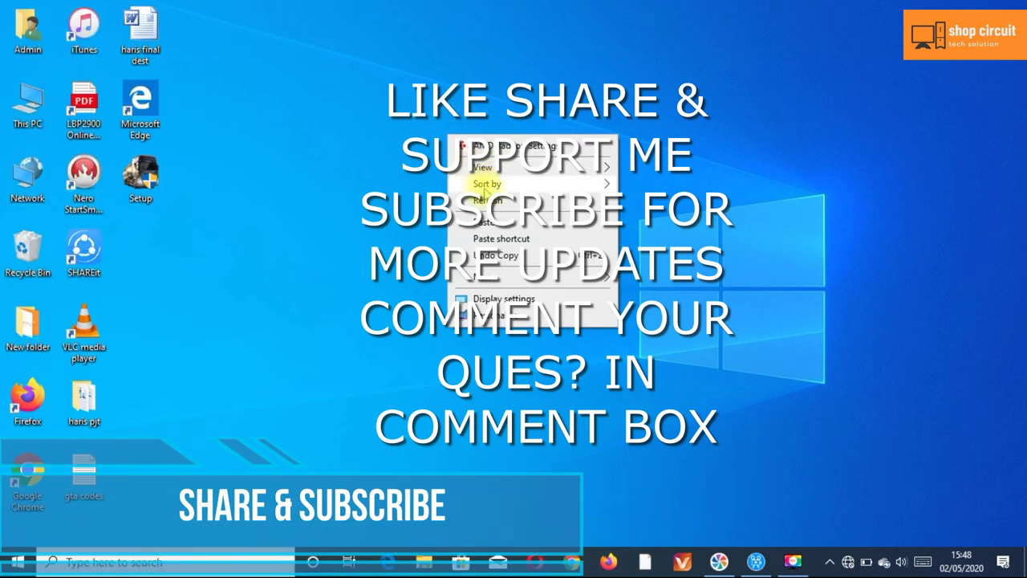
pyautogui.click(485, 184)
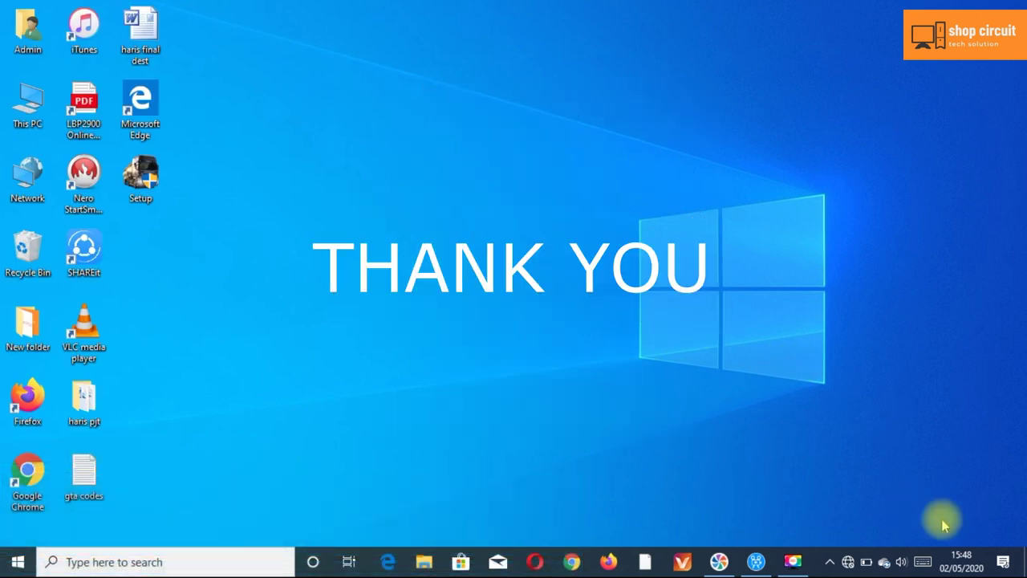
pyautogui.moveTo(975, 532)
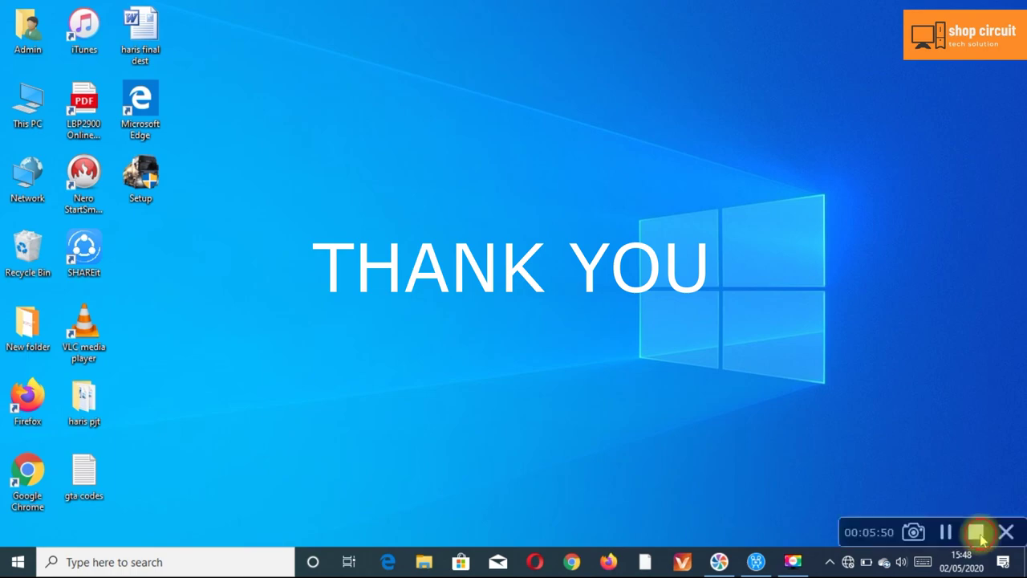